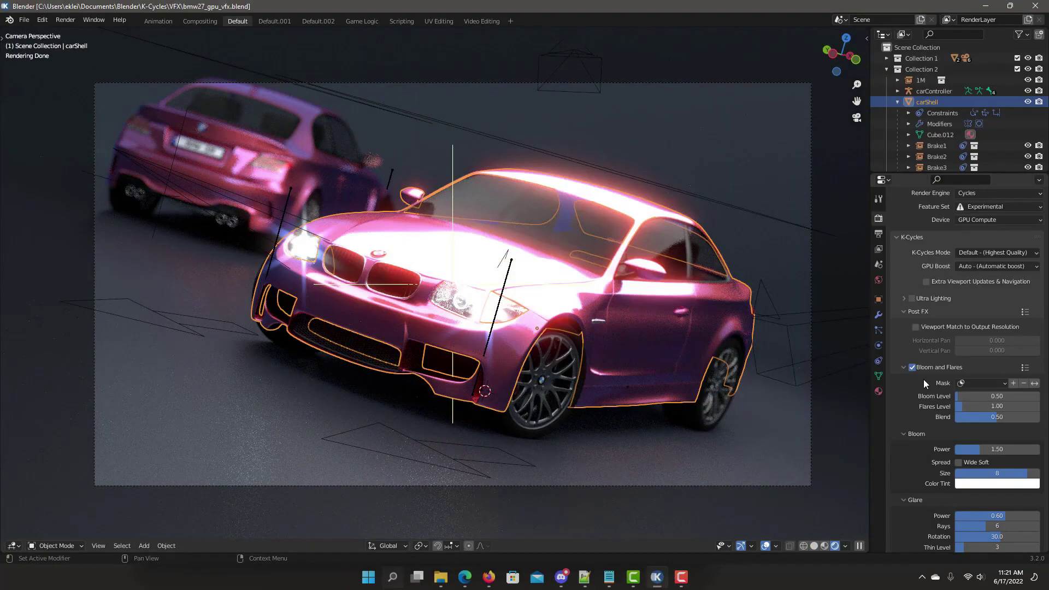
# Raise the Bloom and Flares Blend for the car render
pyautogui.scroll(1, 923, 379)
pyautogui.moveTo(988, 418); pyautogui.dragTo(1038, 418)
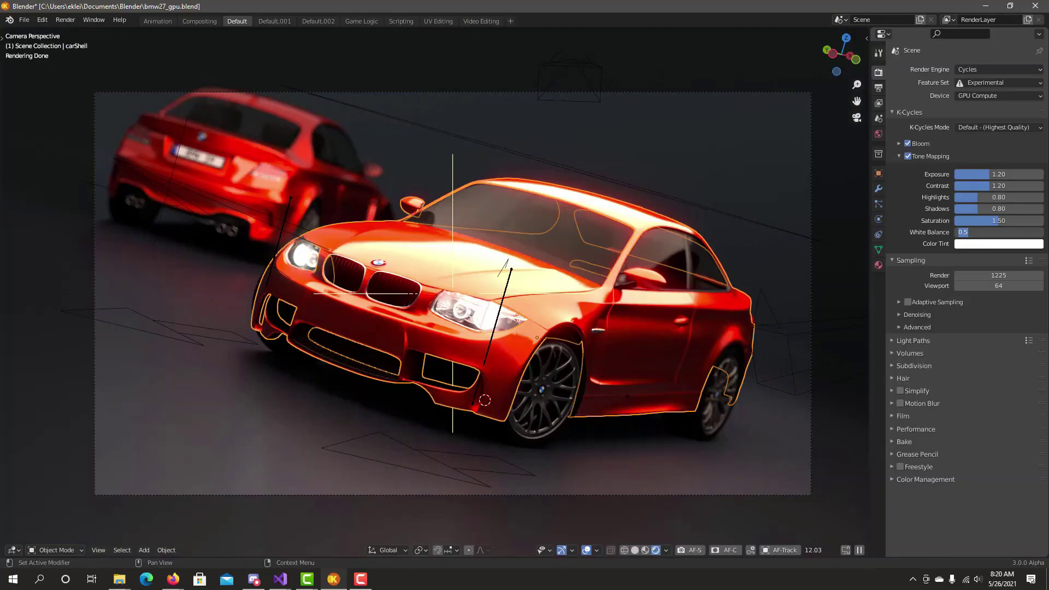
# Set the tone mapping White Balance to -0.25 and change its Color Tint to a pale blue
pyautogui.write('0.25')
pyautogui.press('Return')
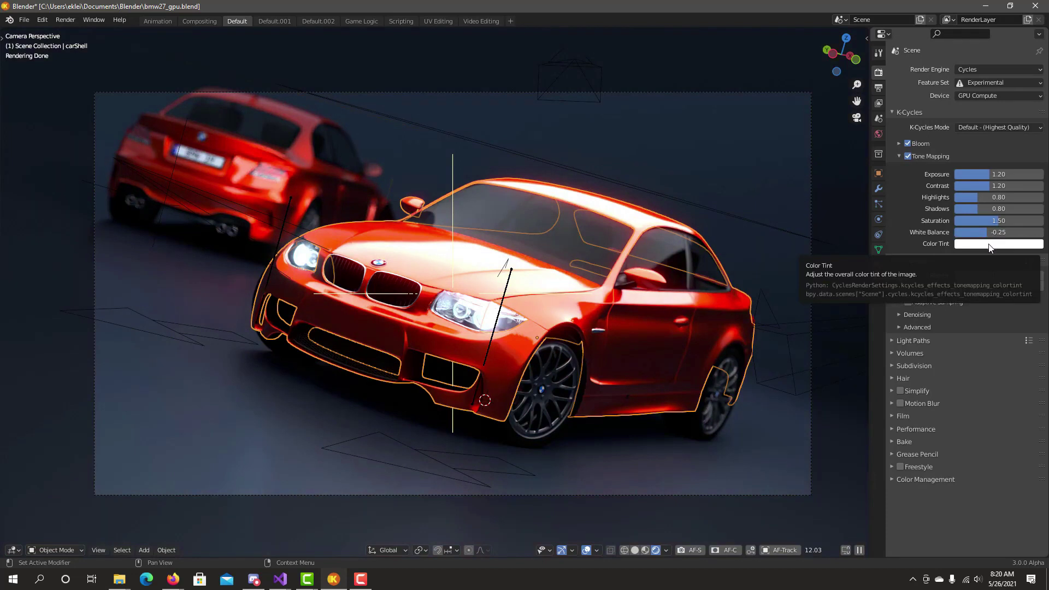
pyautogui.click(989, 244)
pyautogui.moveTo(982, 131)
pyautogui.mouseDown()
pyautogui.moveTo(992, 133)
pyautogui.moveTo(988, 153)
pyautogui.moveTo(989, 127)
pyautogui.moveTo(989, 141)
pyautogui.mouseUp()
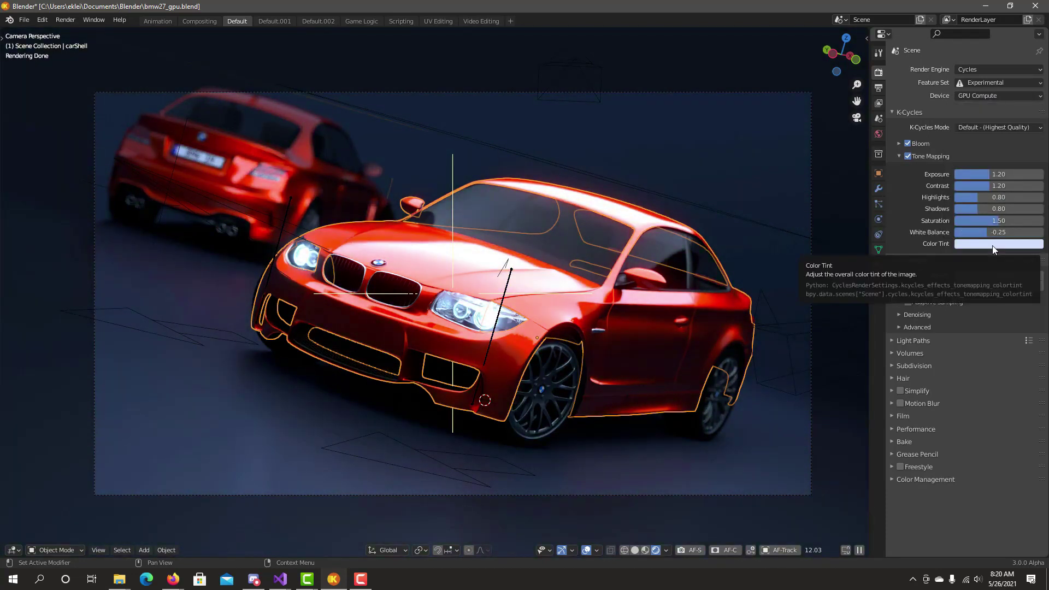
# Set the tone mapping Exposure to 1.3 and expand the Bloom settings
pyautogui.click(993, 174)
pyautogui.write('1.3')
pyautogui.press('Return')
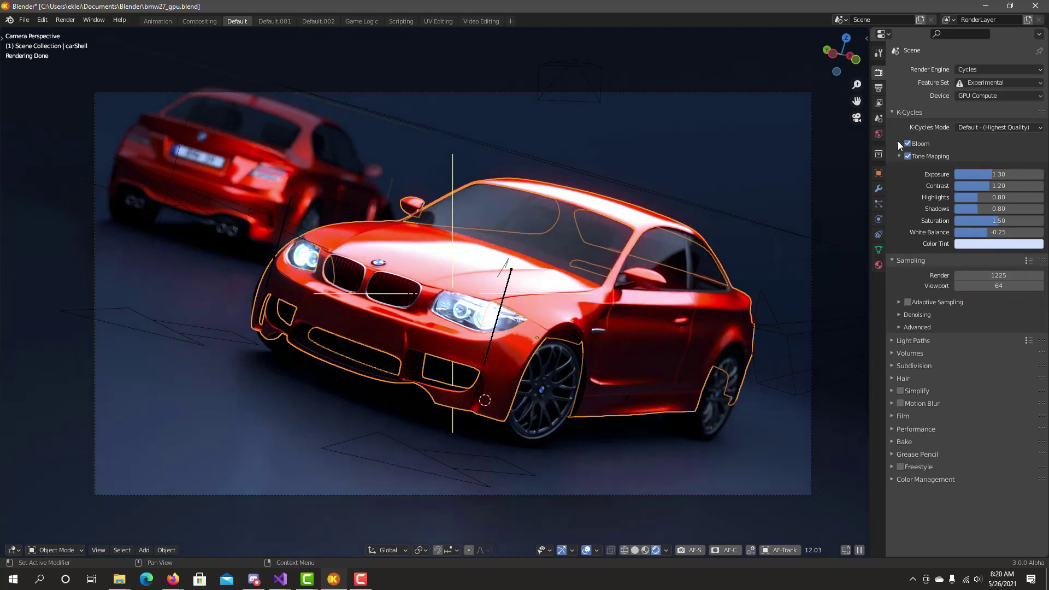
pyautogui.click(900, 143)
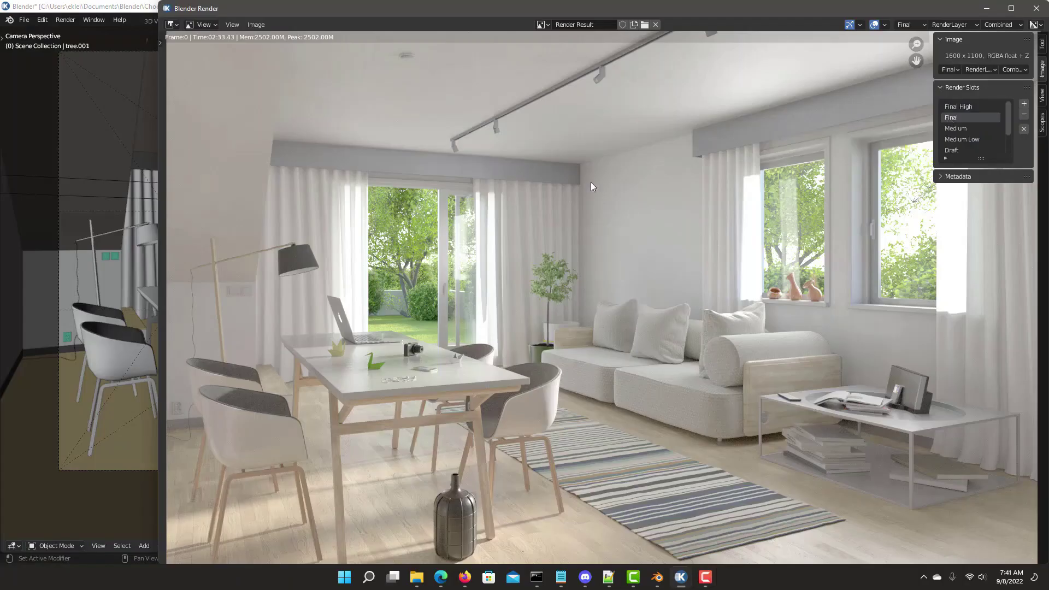
# Inspect the interior render up close around the plant and sofa cushions
pyautogui.scroll(5, 588, 182)
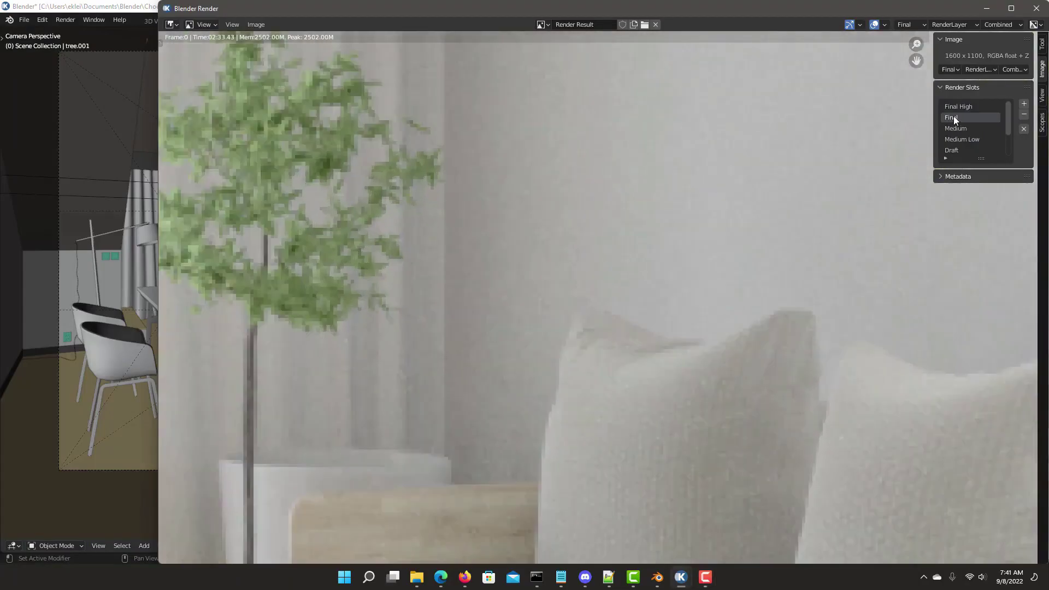
pyautogui.scroll(-5, 559, 232)
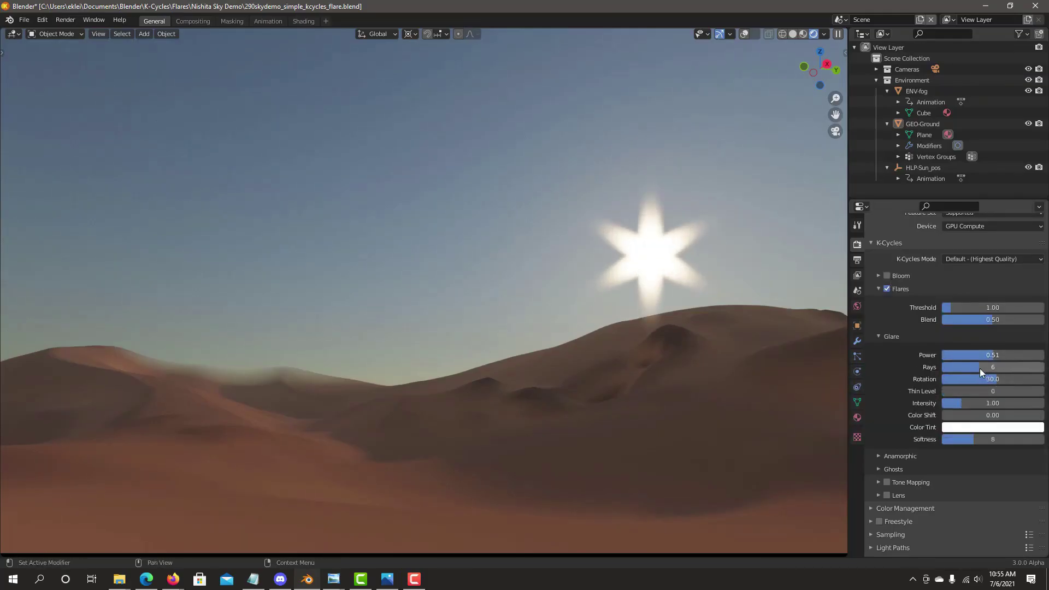
# Try a different number of glare Rays for the sun flare and toggle the viewport overlays
pyautogui.moveTo(980, 369); pyautogui.dragTo(987, 369)
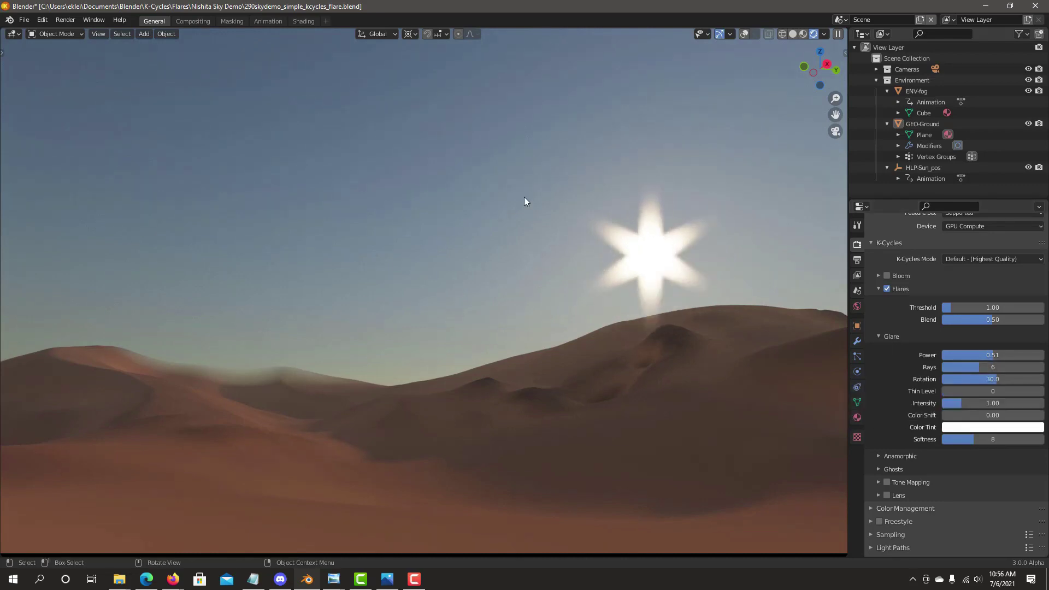
pyautogui.hotkey('shift', 'alt', 'z')
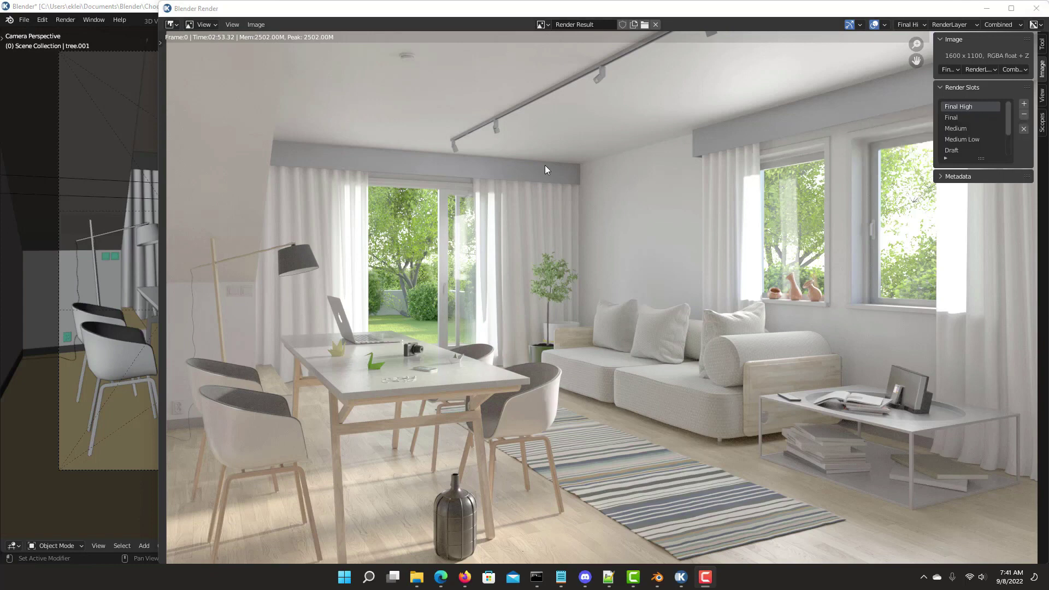
# Compare the Final High and Final render slots up close around the plant and sofa cushions
pyautogui.scroll(8, 588, 182)
pyautogui.click(952, 116)
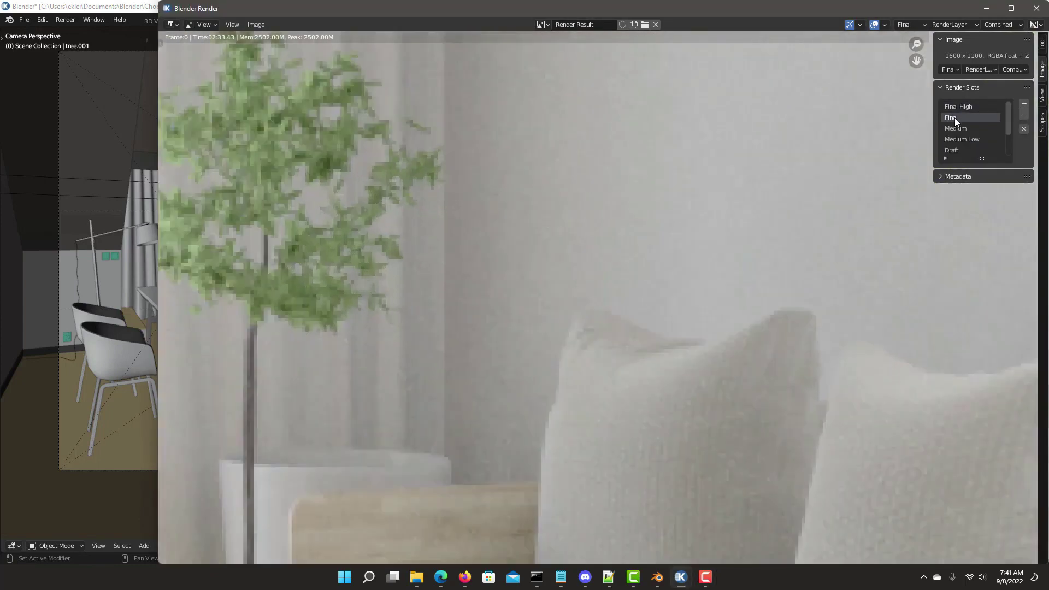
pyautogui.scroll(-8, 551, 234)
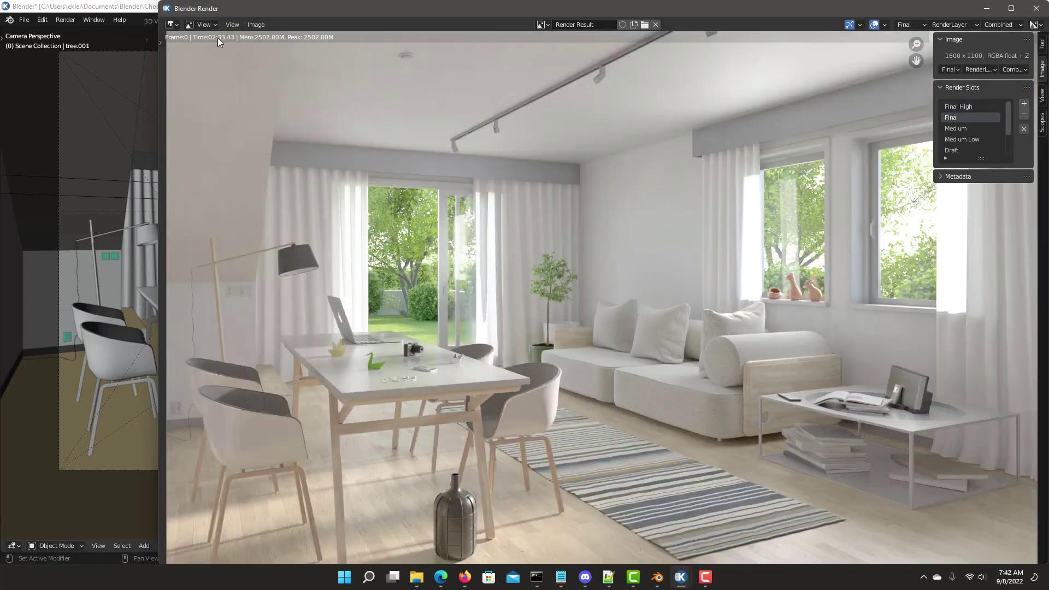
# View the Medium, Medium Low, Draft, Low and Lowest render slots of the interior in turn
pyautogui.click(983, 128)
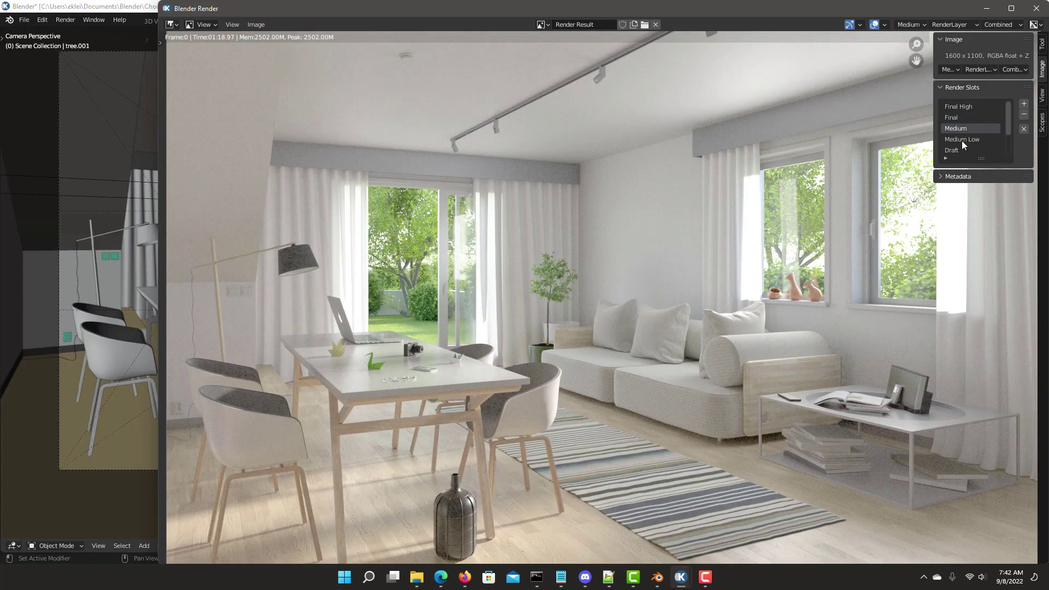
pyautogui.press('j')
pyautogui.press('j')
pyautogui.scroll(-3, 975, 139)
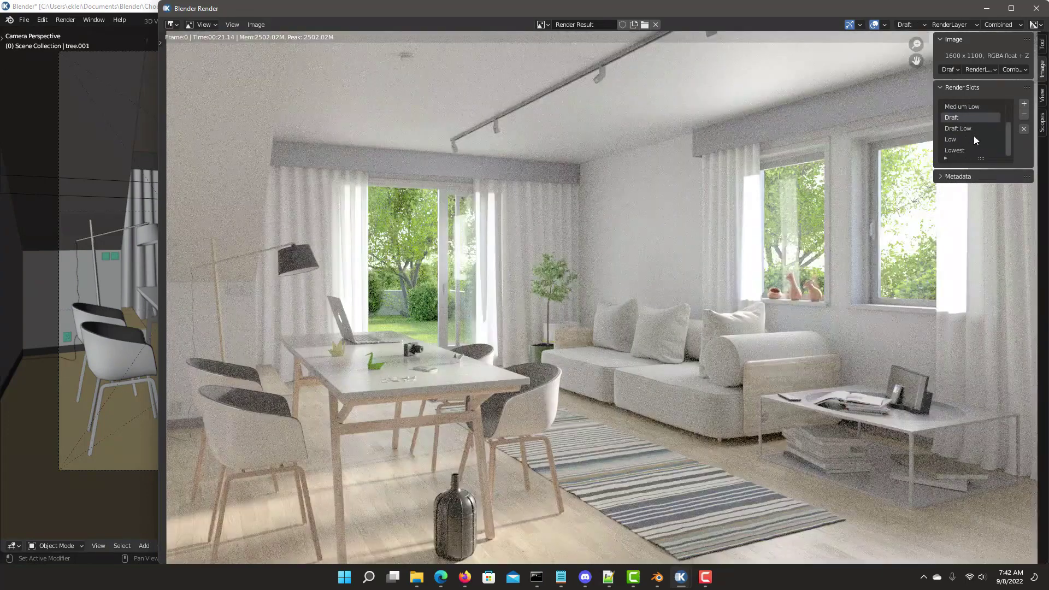
pyautogui.click(964, 140)
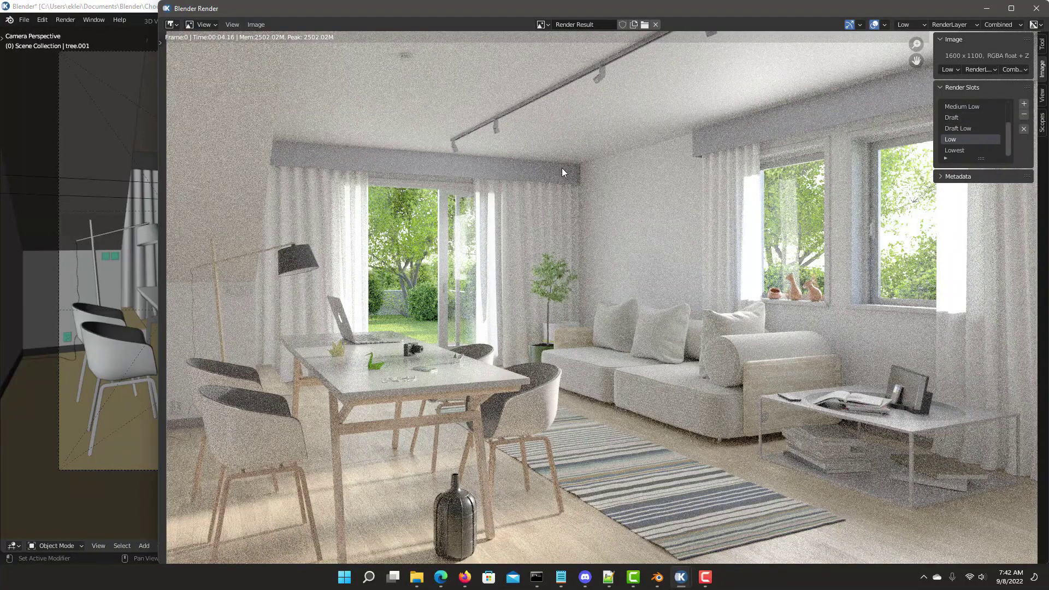
pyautogui.click(957, 151)
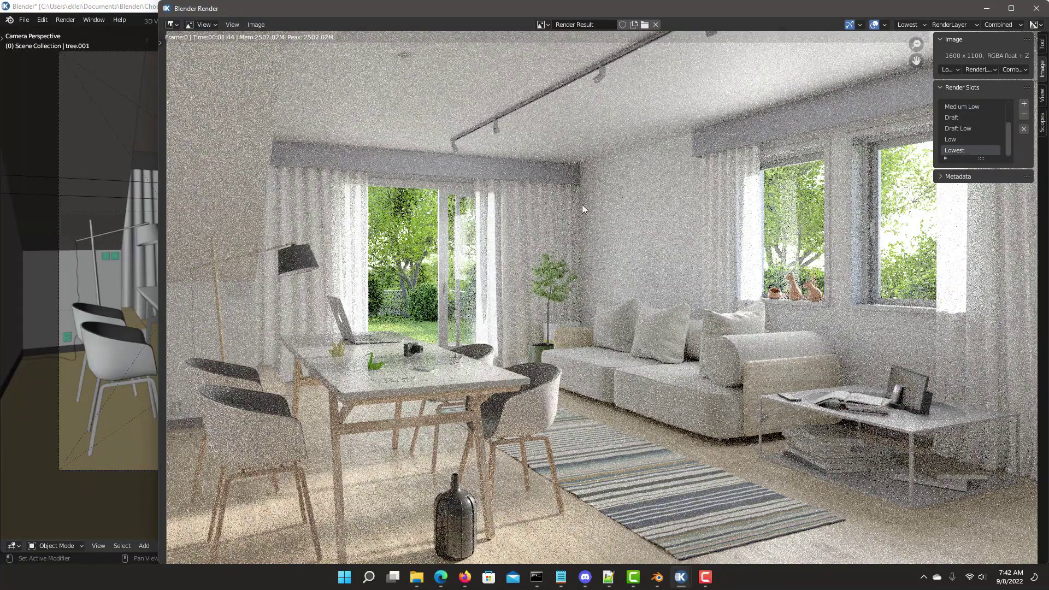
# Compare the Final High render slot of the interior directly with the Lowest one
pyautogui.scroll(3, 998, 135)
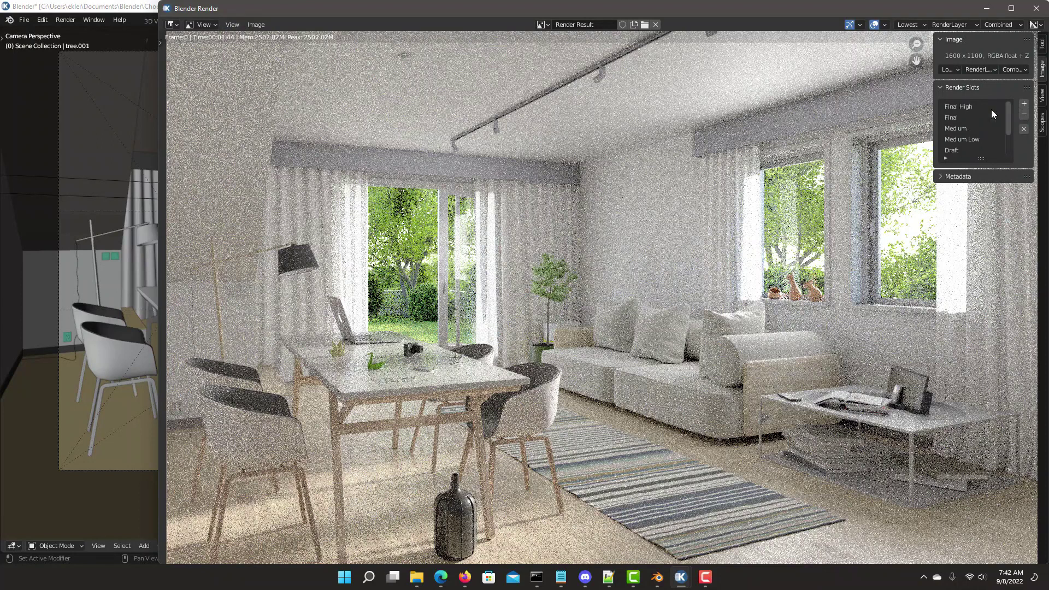
pyautogui.click(990, 108)
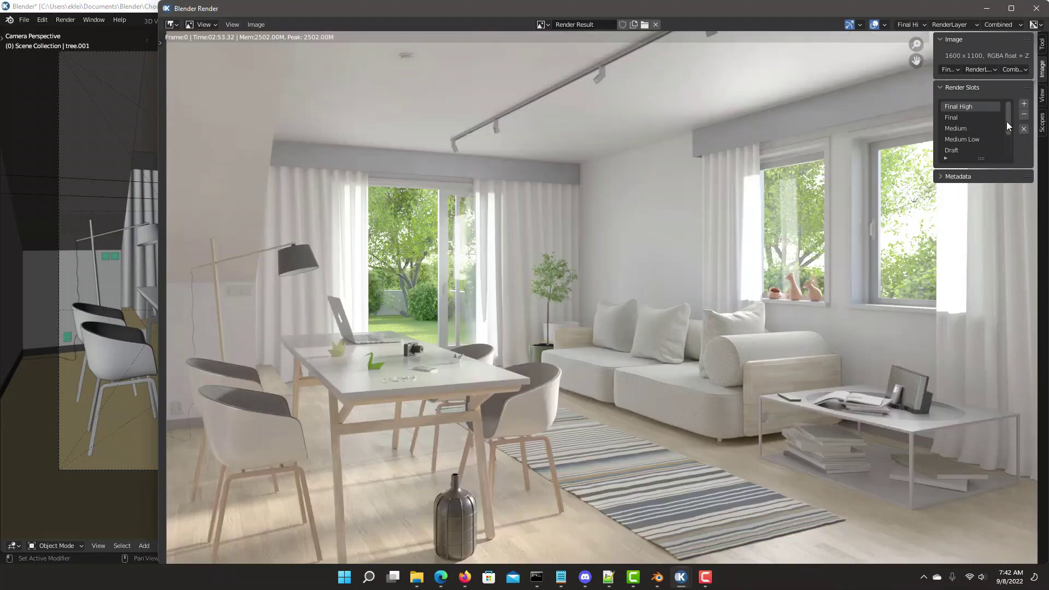
pyautogui.click(956, 150)
pyautogui.moveTo(1007, 123)
pyautogui.mouseDown()
pyautogui.moveTo(1008, 148)
pyautogui.moveTo(1010, 117)
pyautogui.mouseUp()
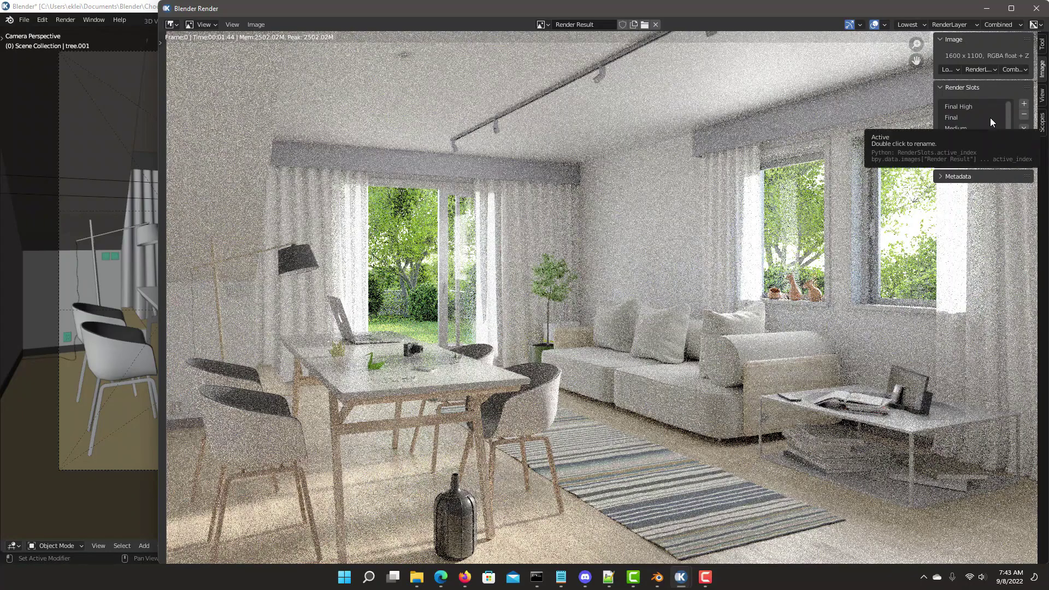
pyautogui.moveTo(1008, 121); pyautogui.dragTo(1008, 146)
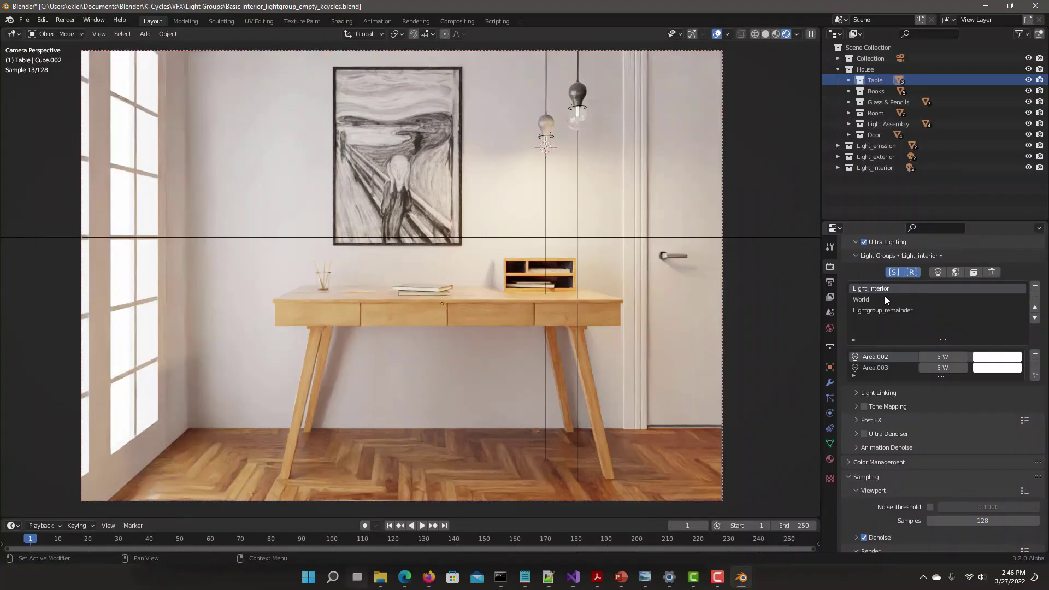
# View the contributions of the World, Lightgroup_remainder, Light_interior and Light_exterior light groups one after another
pyautogui.click(884, 298)
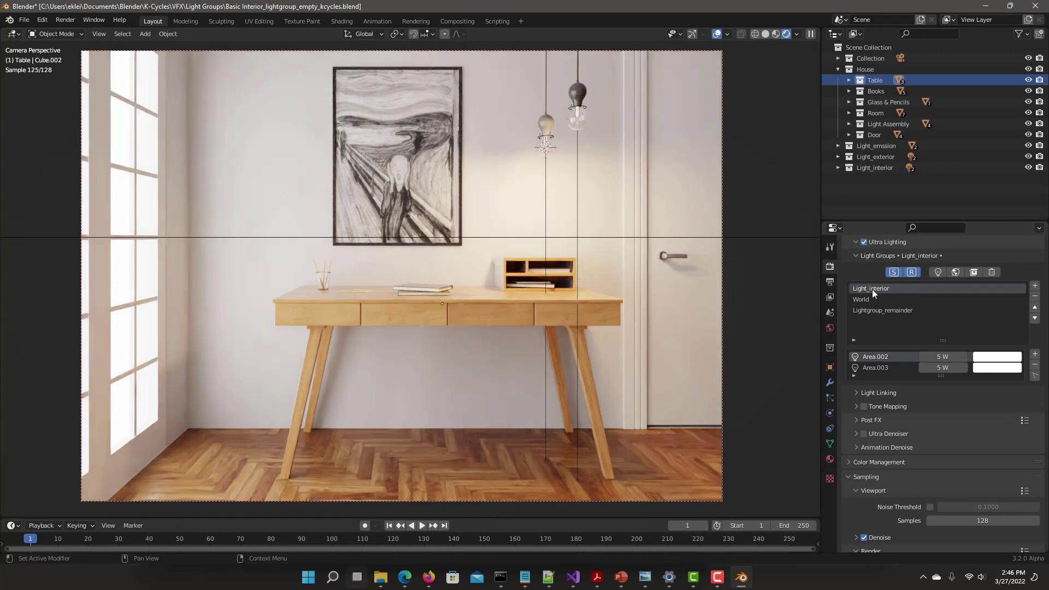
pyautogui.click(870, 310)
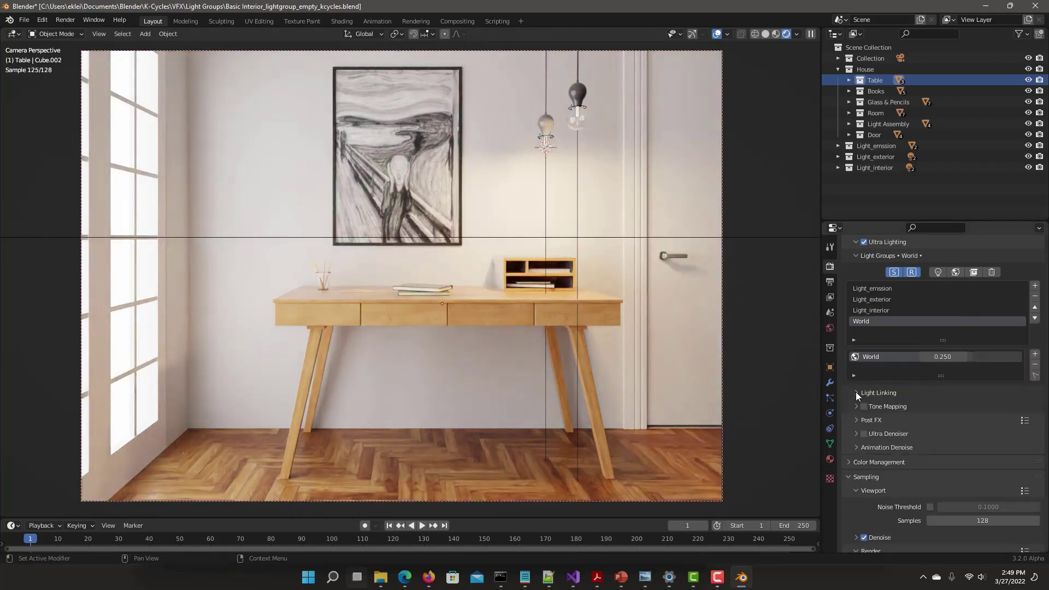
pyautogui.click(870, 309)
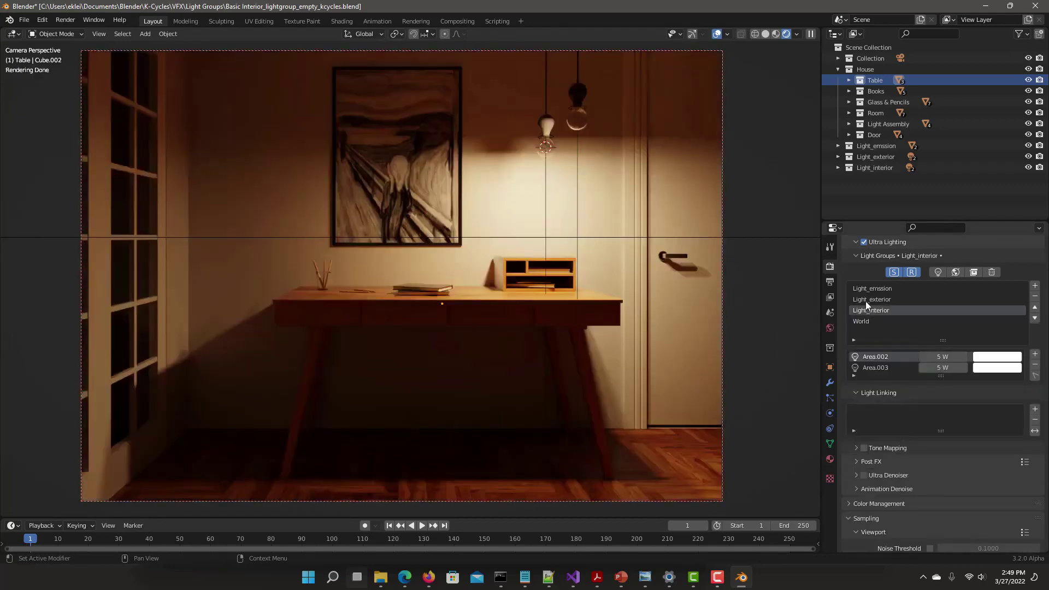
pyautogui.click(868, 299)
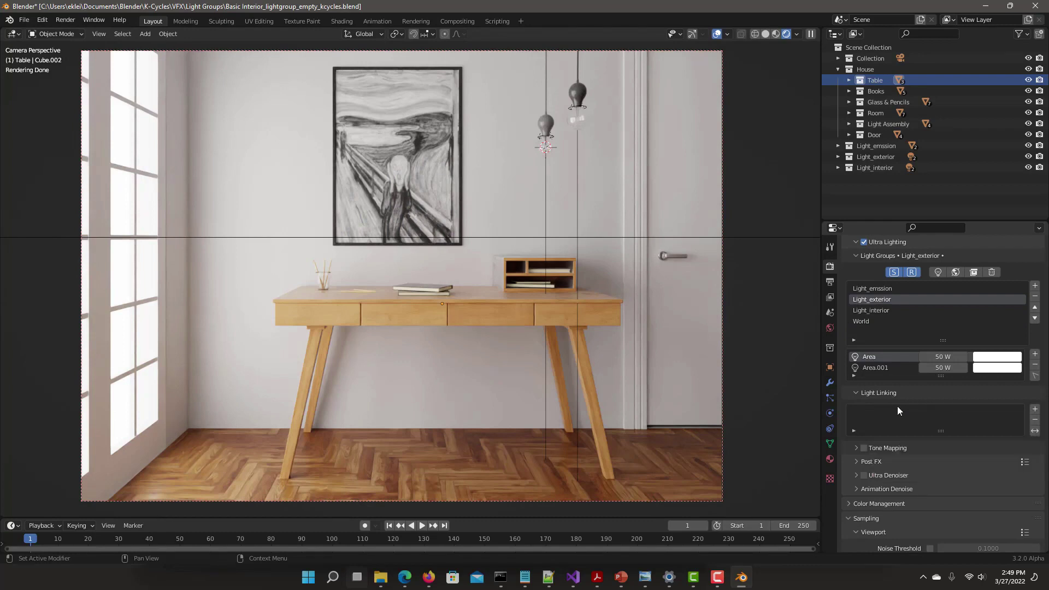
# Link the Light_interior light group to the Table collection, and turn off the light group solo view
pyautogui.click(868, 310)
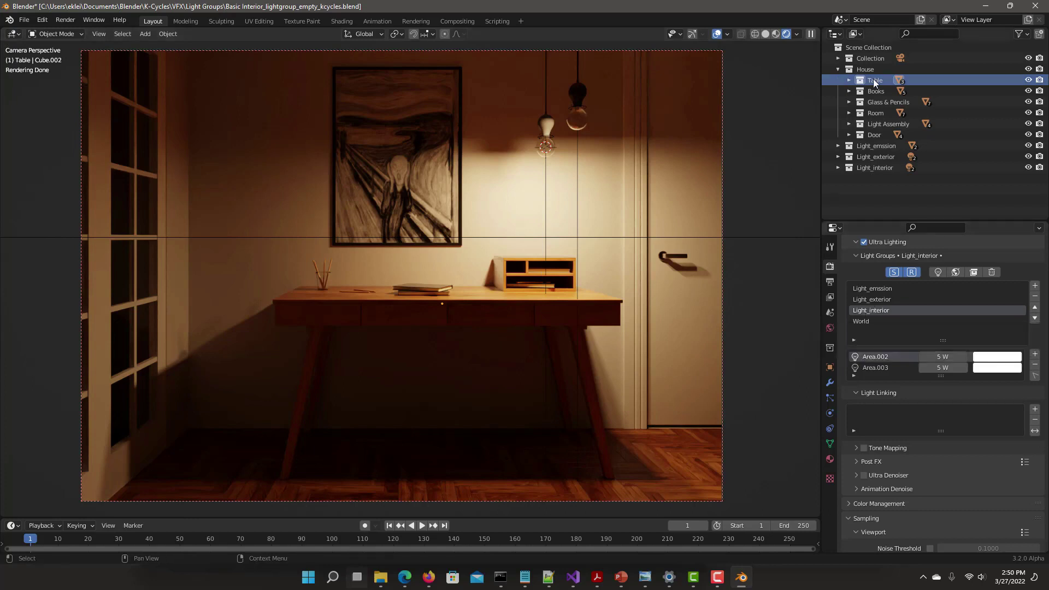
pyautogui.click(1034, 410)
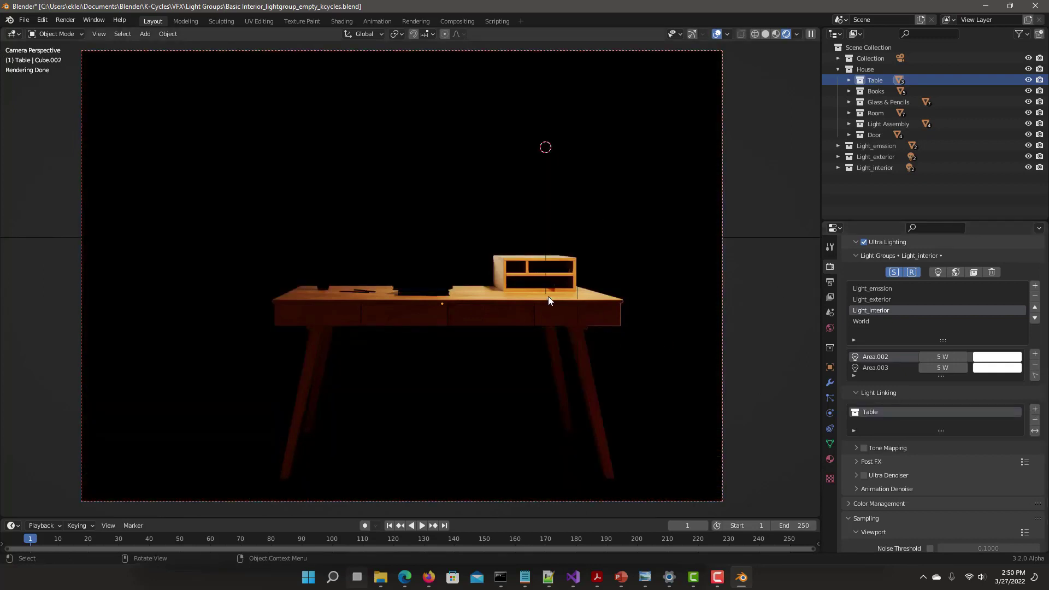
pyautogui.click(894, 272)
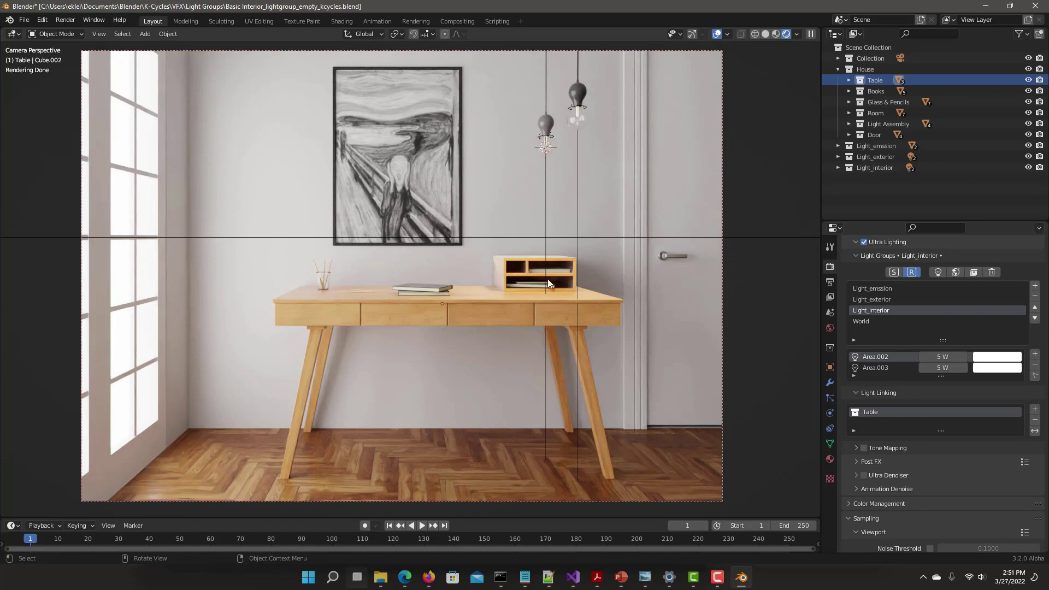
# Disable Ultra Lighting and enable it again to compare the desk scene with and without it
pyautogui.scroll(1, 867, 277)
pyautogui.click(863, 263)
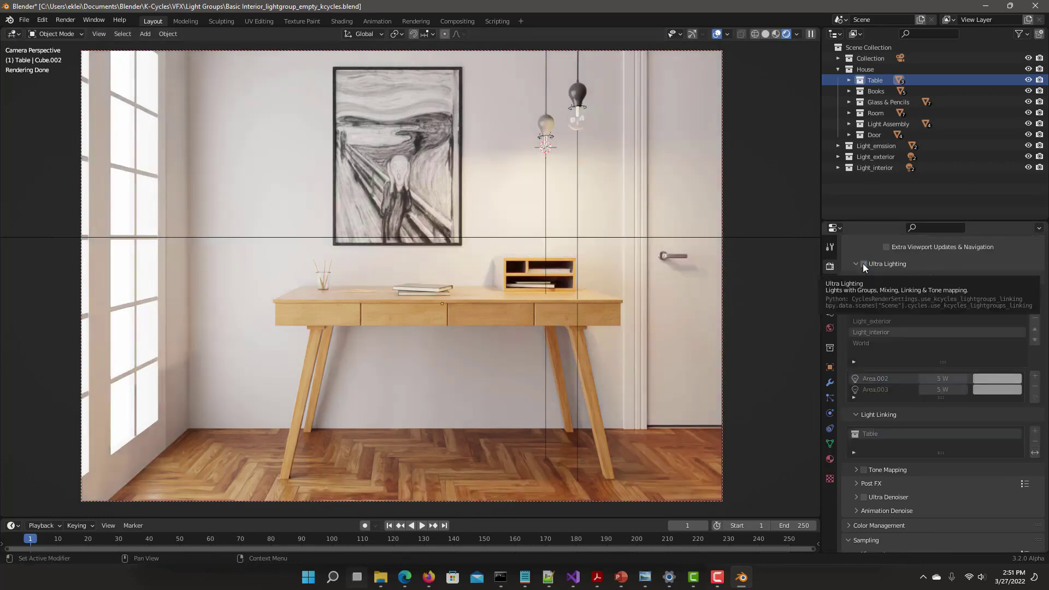
pyautogui.click(862, 263)
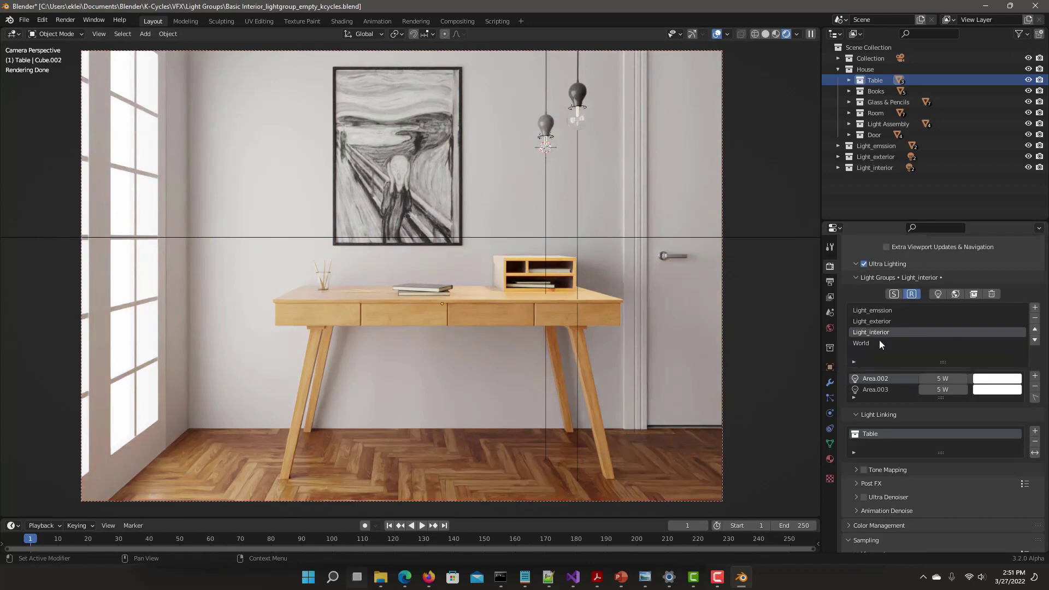
# Add the wooden floor object to Light_interior's light linking and invert the linking with the group soloed
pyautogui.scroll(-2, 893, 295)
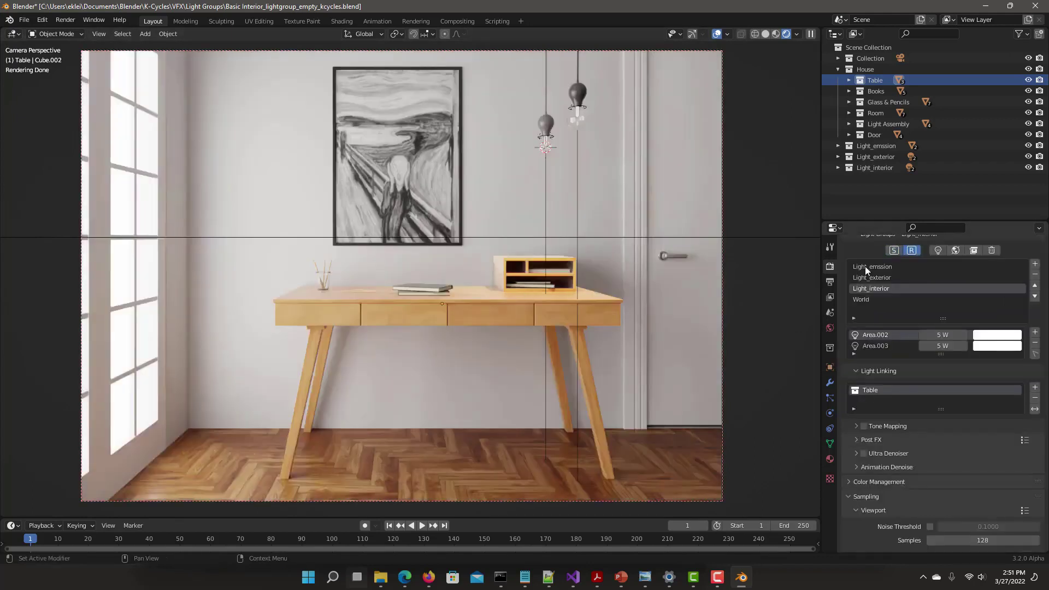
pyautogui.click(495, 470)
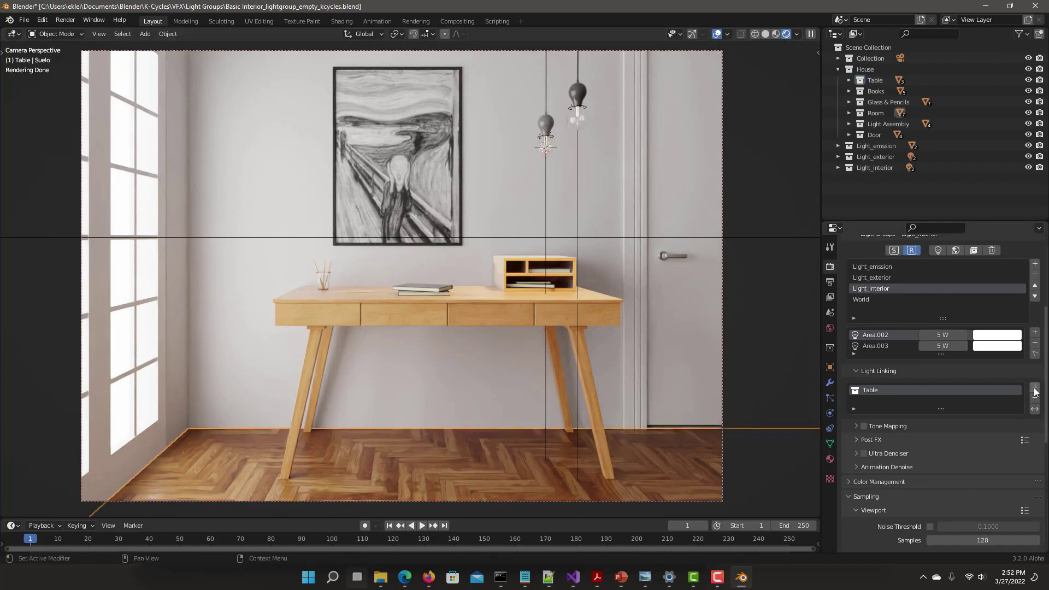
pyautogui.click(894, 251)
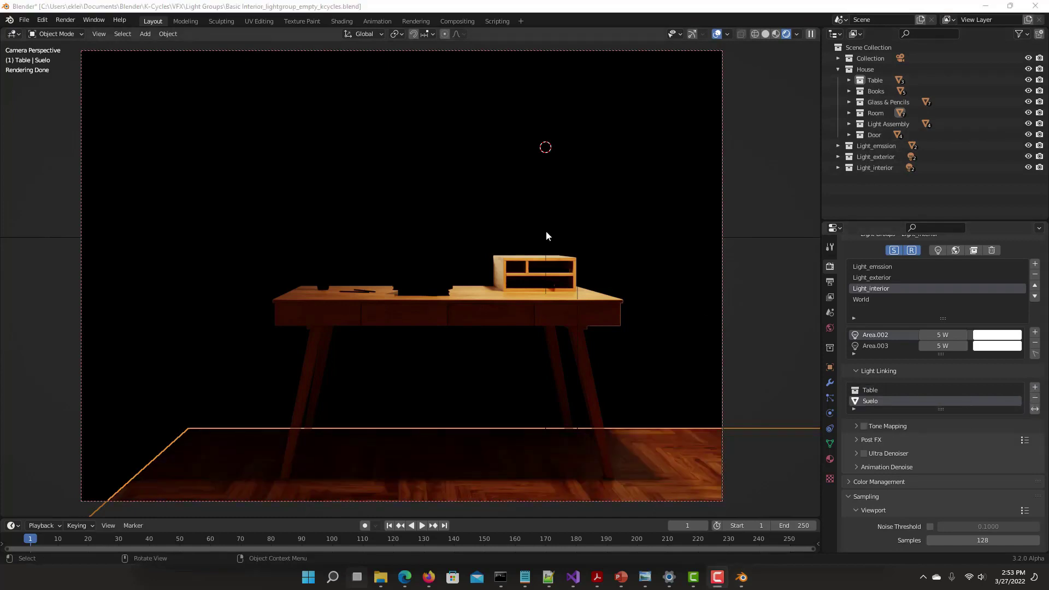
pyautogui.click(1035, 410)
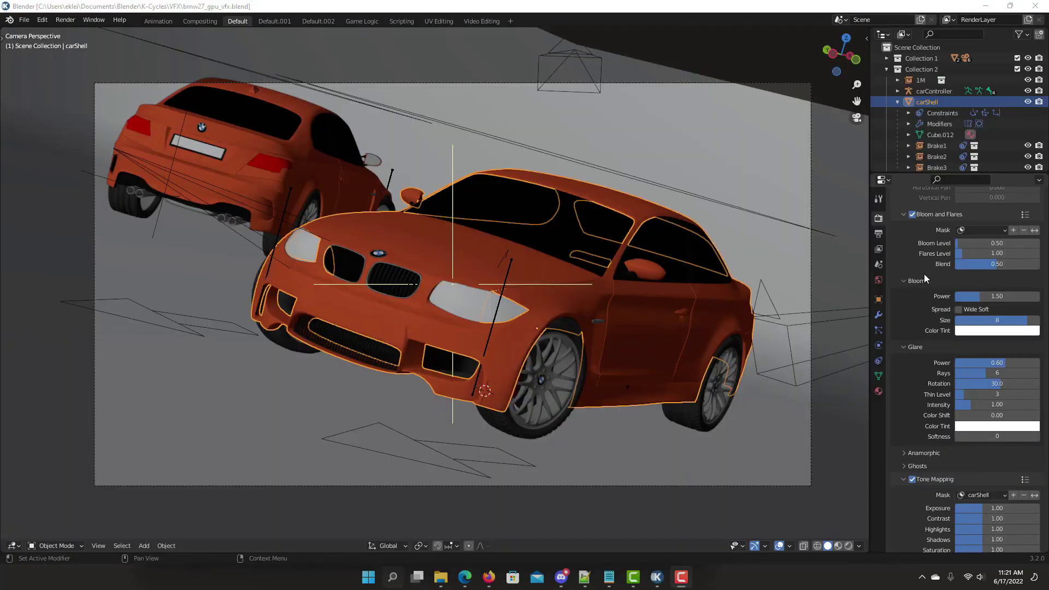
# Show the car scene in rendered shading and set the Bloom and Flares Blend to 1
pyautogui.click(848, 545)
pyautogui.scroll(8, 923, 379)
pyautogui.scroll(-1, 913, 389)
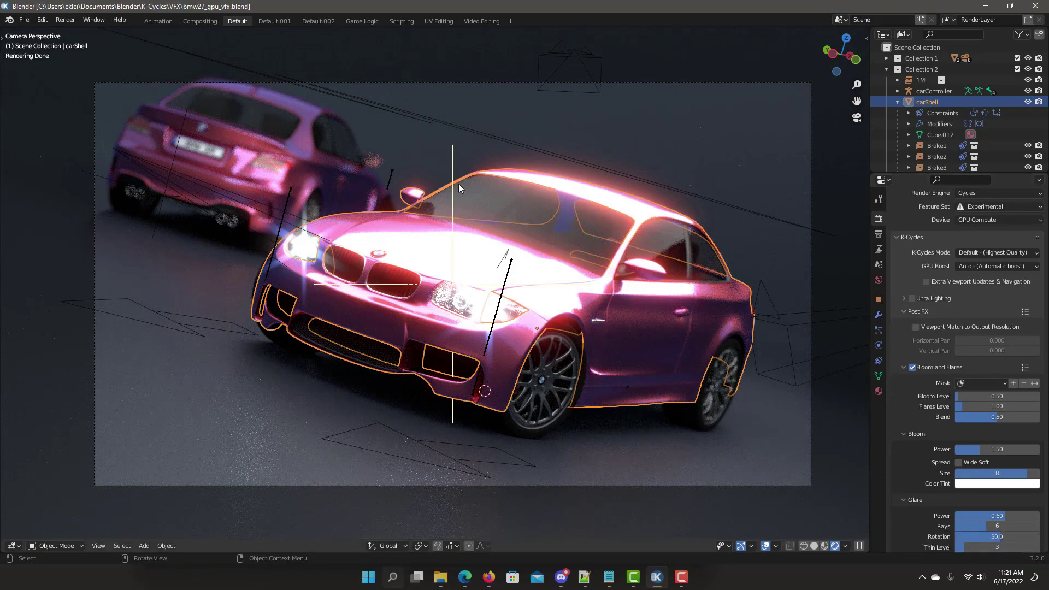
pyautogui.click(989, 417)
pyautogui.write('1')
pyautogui.press('Return')
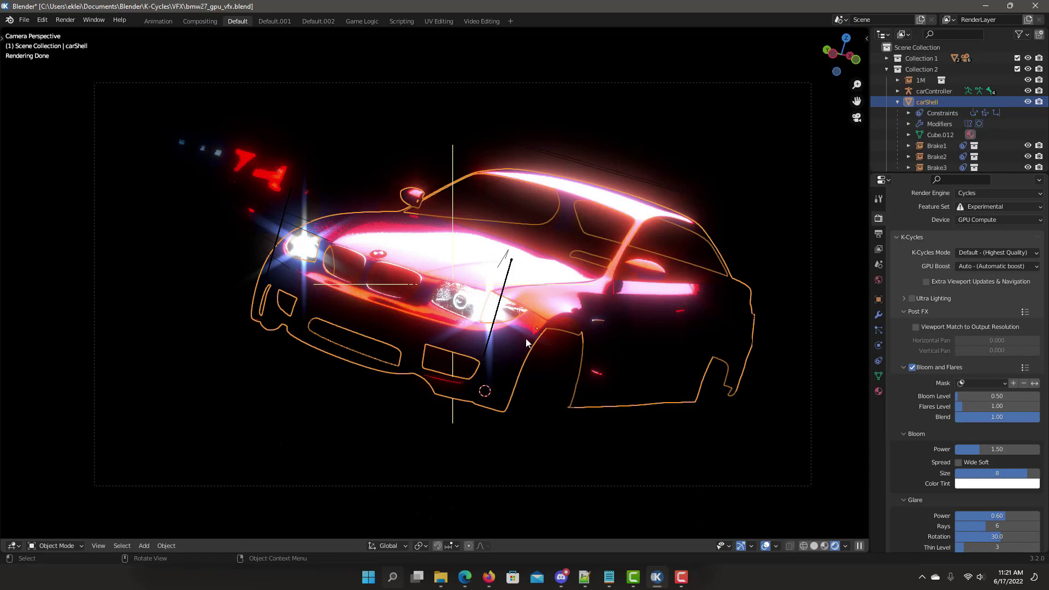
# Add the headlight glass as the Bloom and Flares mask, comparing it with the mask removed and inverted
pyautogui.click(483, 312)
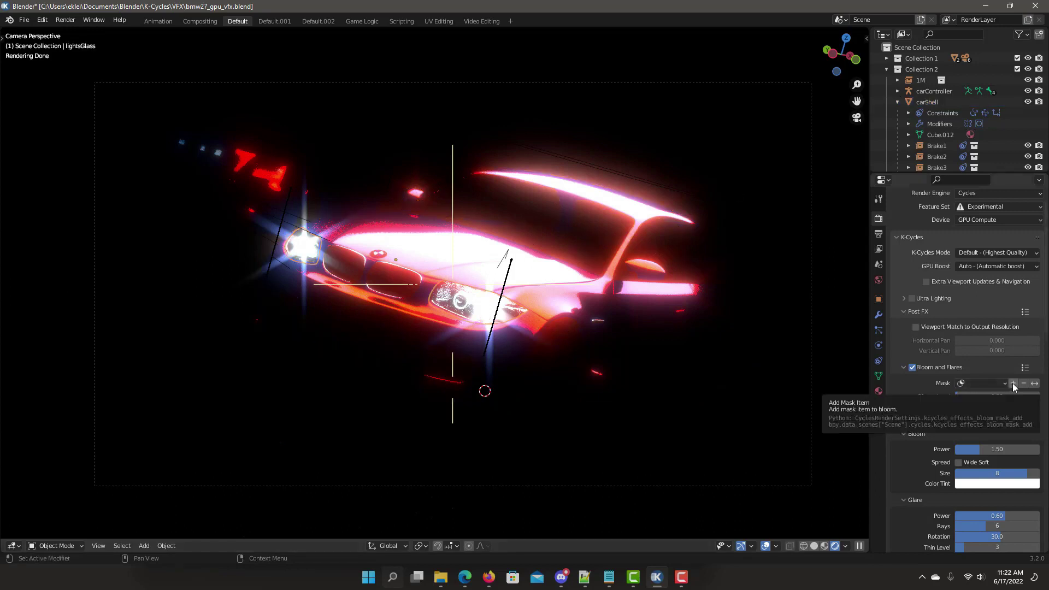
pyautogui.click(1012, 383)
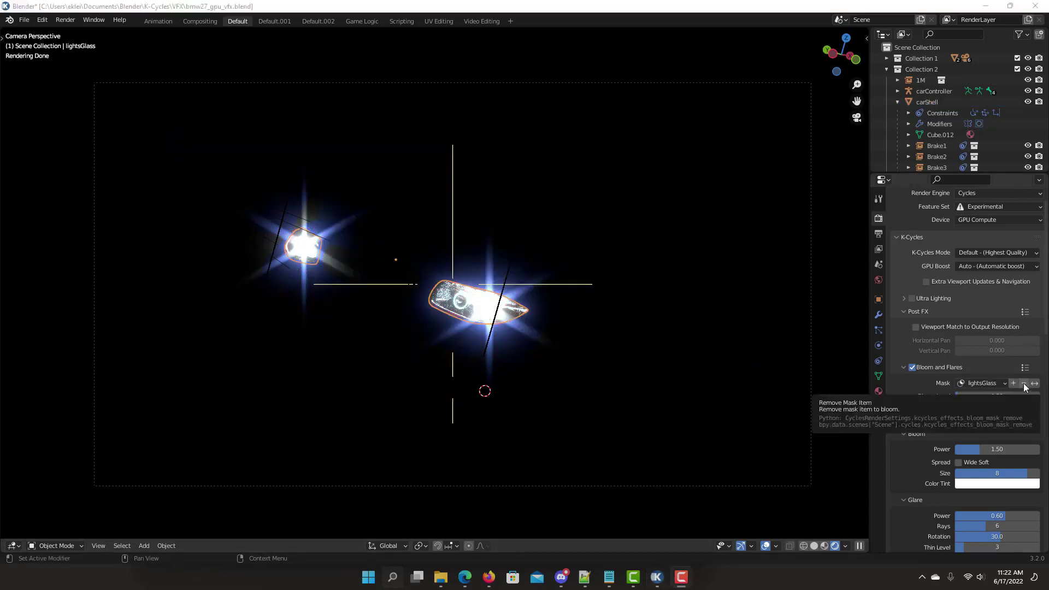
pyautogui.click(1024, 383)
pyautogui.click(1011, 383)
pyautogui.click(1032, 383)
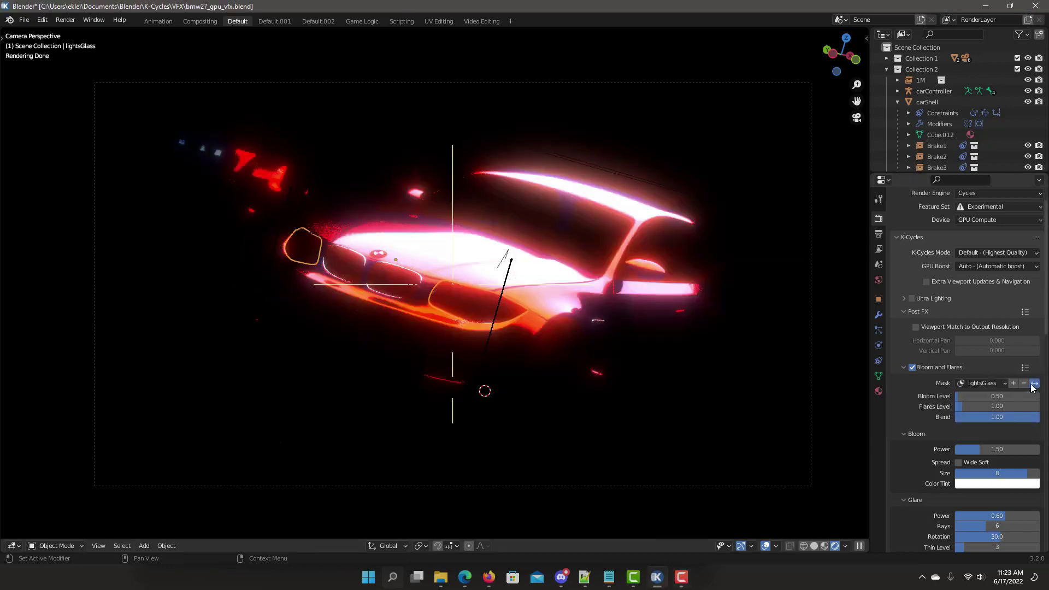
pyautogui.click(1032, 384)
# Set the Bloom and Flares Blend to 0.50 with the headlight glass mask active
pyautogui.click(1026, 417)
pyautogui.write('0')
pyautogui.press('Return')
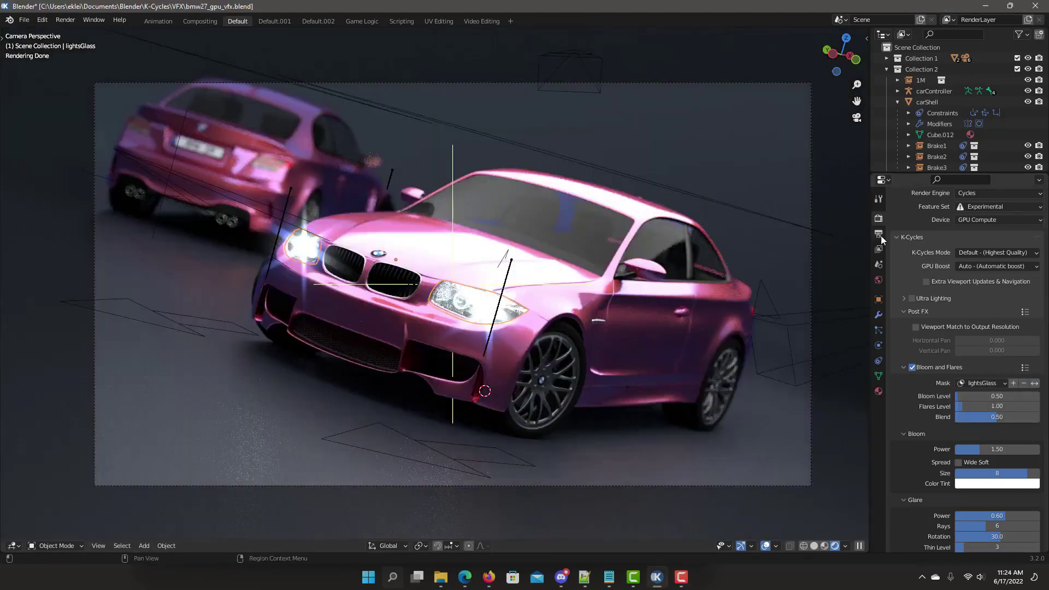
# Set the output resolution scale to 200%, render the car image and dismiss the render window
pyautogui.click(878, 235)
pyautogui.click(997, 251)
pyautogui.write('200')
pyautogui.press('Return')
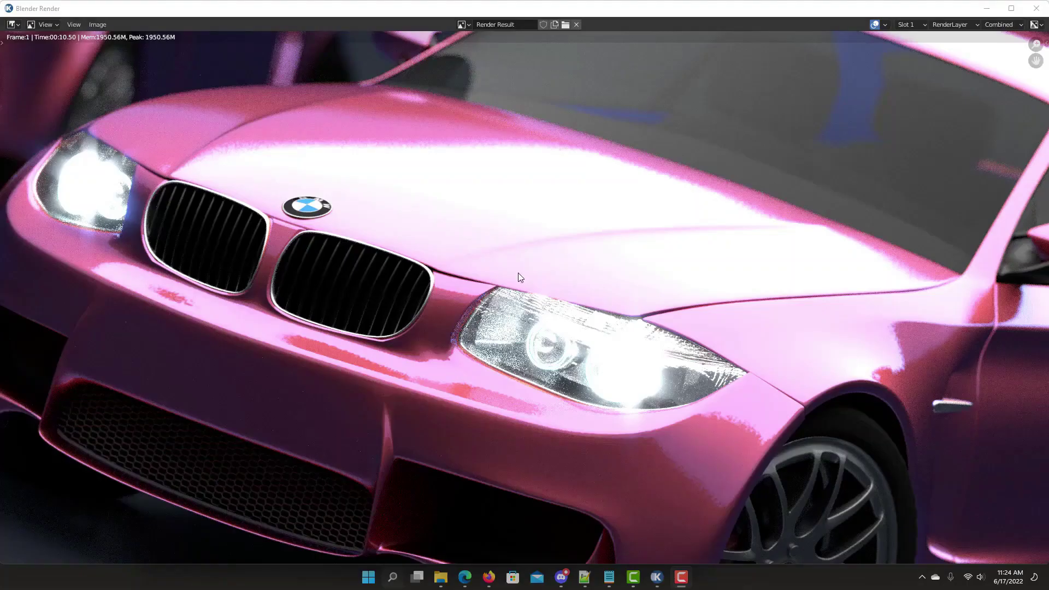
pyautogui.moveTo(212, 7); pyautogui.dragTo(581, 94)
pyautogui.doubleClick(572, 94)
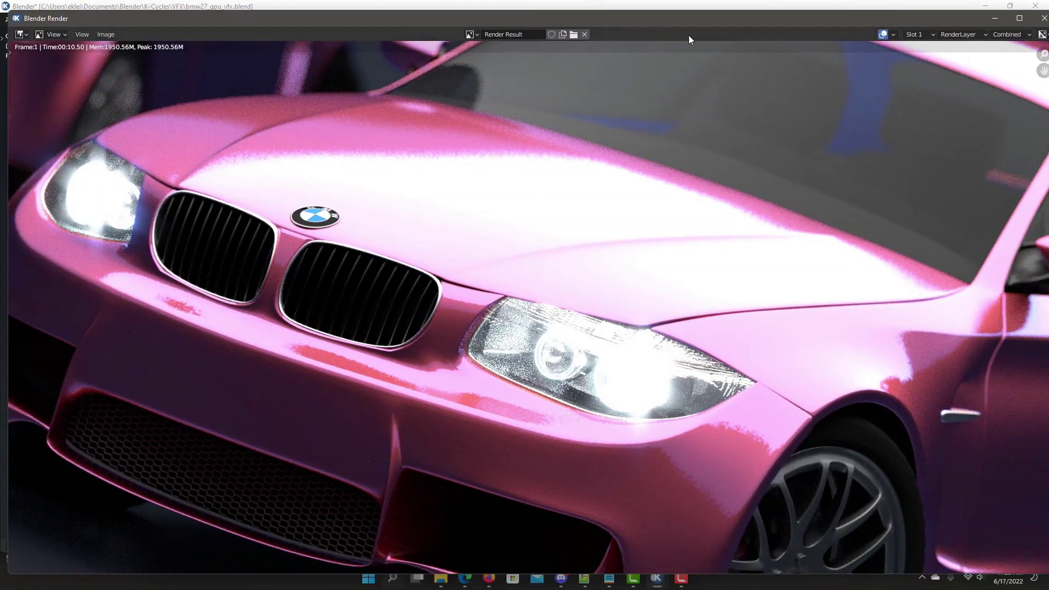
pyautogui.click(981, 10)
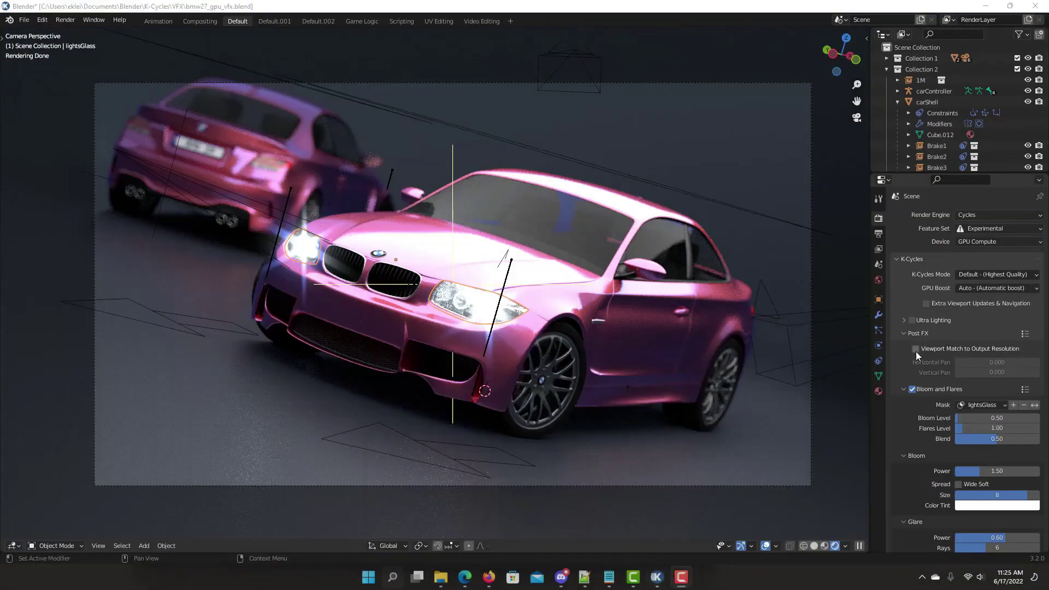
# Match the viewport to the output resolution and pan it to 0.030 horizontally and 0.013 vertically
pyautogui.click(916, 350)
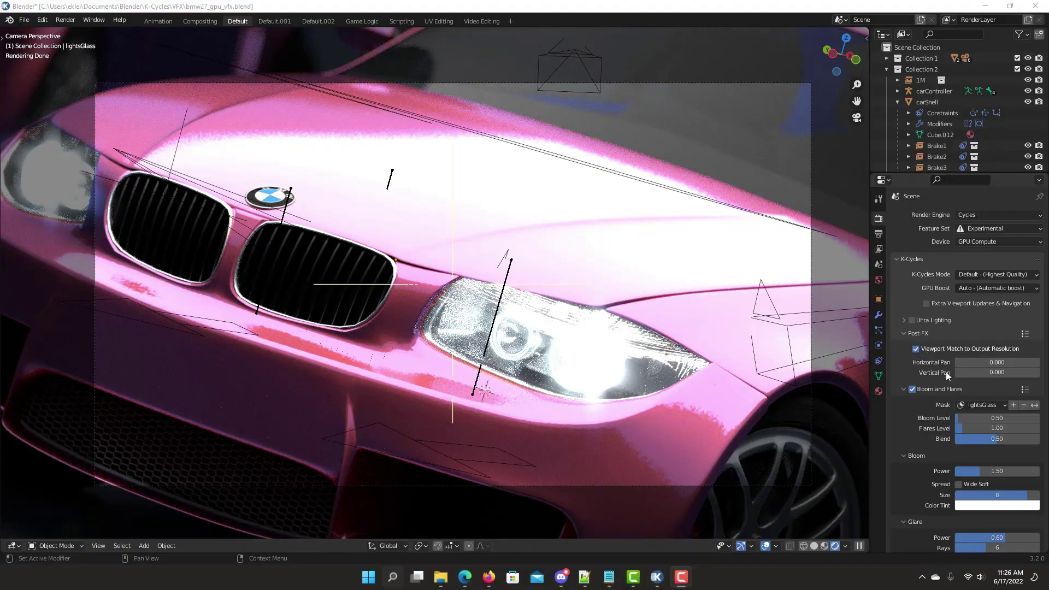
pyautogui.moveTo(984, 362); pyautogui.dragTo(996, 370)
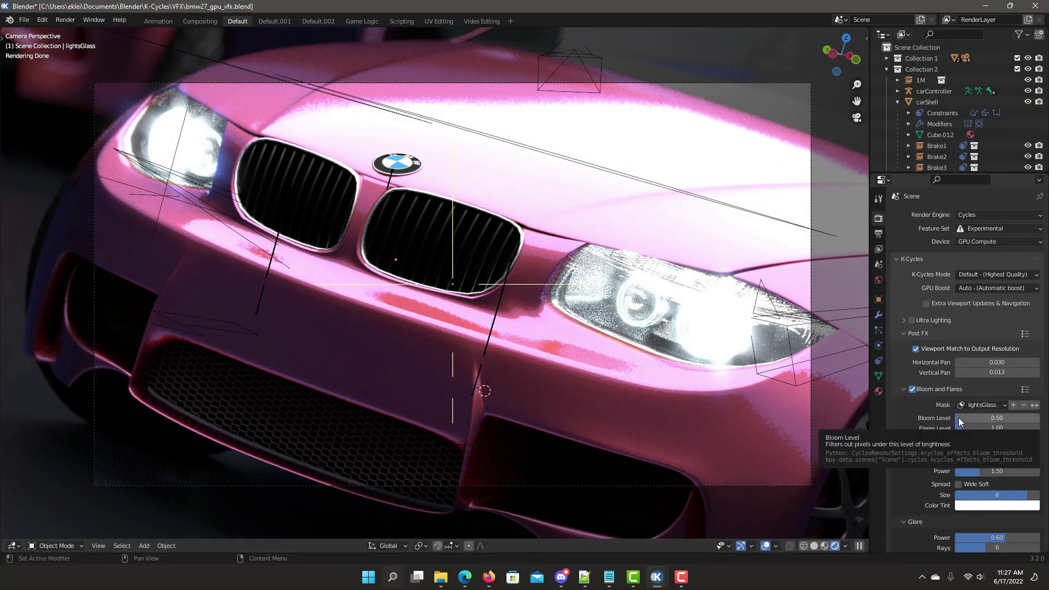
# Set the bloom Power to 2.67 and Size to 9, and the glare Power to 0.85
pyautogui.scroll(-3, 982, 415)
pyautogui.moveTo(984, 405); pyautogui.dragTo(1022, 430)
pyautogui.scroll(-2, 995, 382)
pyautogui.moveTo(993, 363); pyautogui.dragTo(1007, 363)
pyautogui.scroll(-1, 996, 435)
pyautogui.moveTo(992, 408); pyautogui.dragTo(1014, 407)
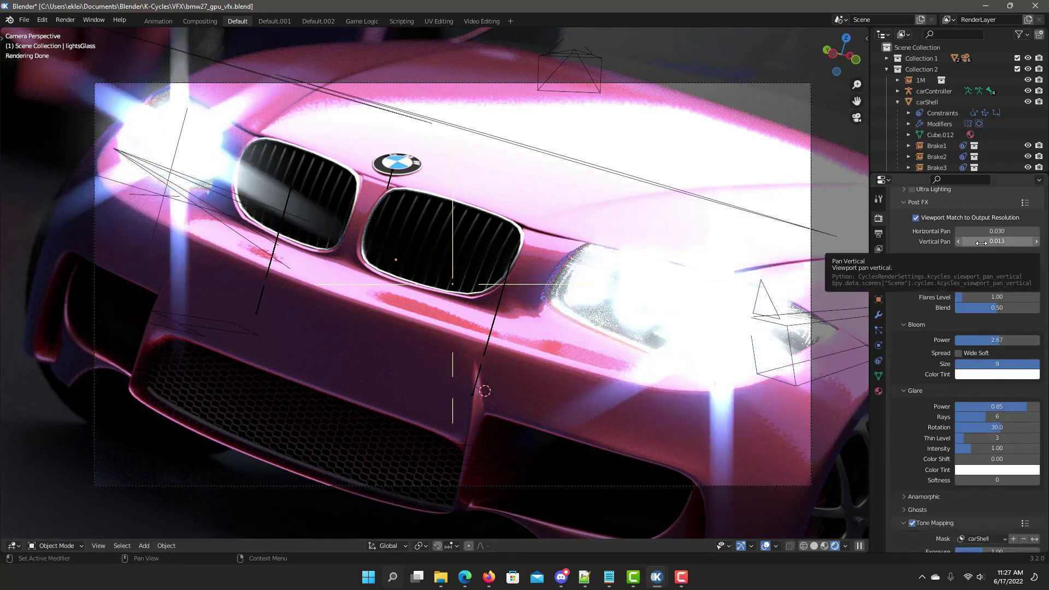
# Set the viewport's vertical pan to -0.010, and give the glare a Softness of 11 and a Thin Level of 6
pyautogui.moveTo(983, 246); pyautogui.dragTo(971, 246)
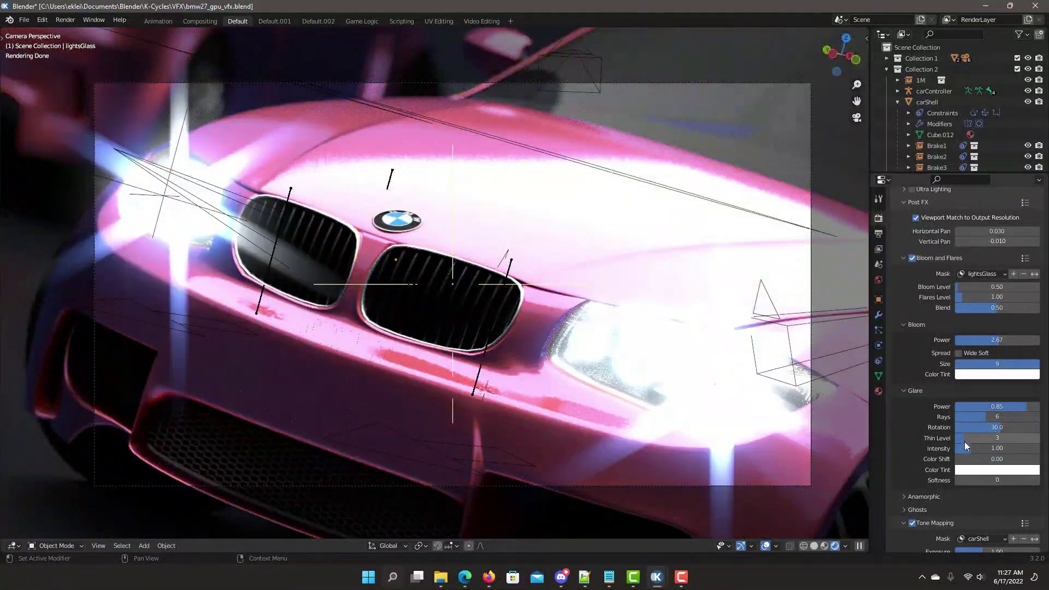
pyautogui.moveTo(983, 480); pyautogui.dragTo(1022, 480)
pyautogui.moveTo(988, 438); pyautogui.dragTo(998, 438)
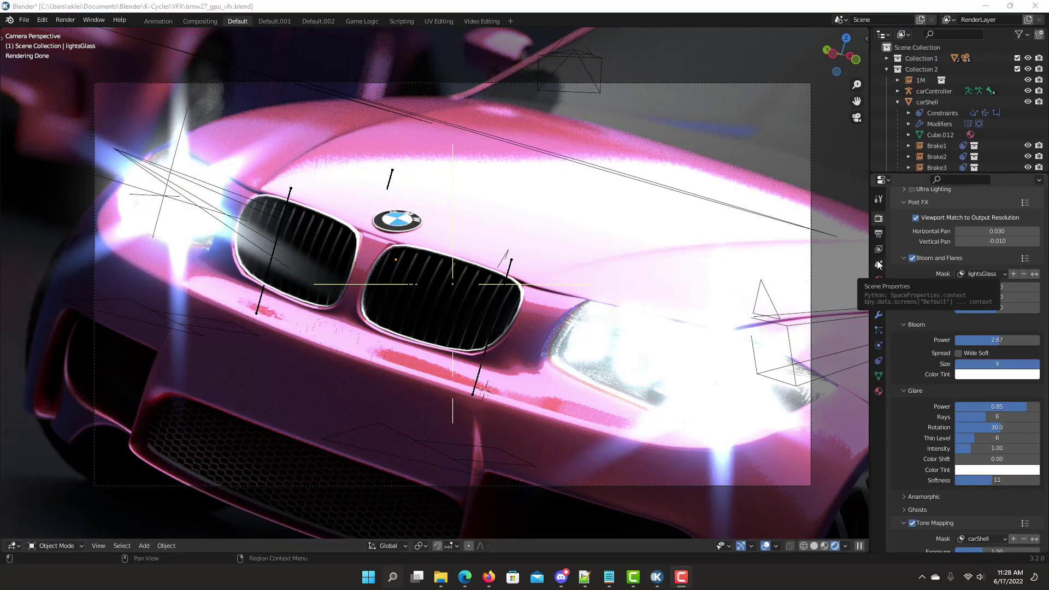
# Render the car image with the stronger headlight bloom and glare
pyautogui.press('F12')
pyautogui.moveTo(774, 28); pyautogui.dragTo(335, 21)
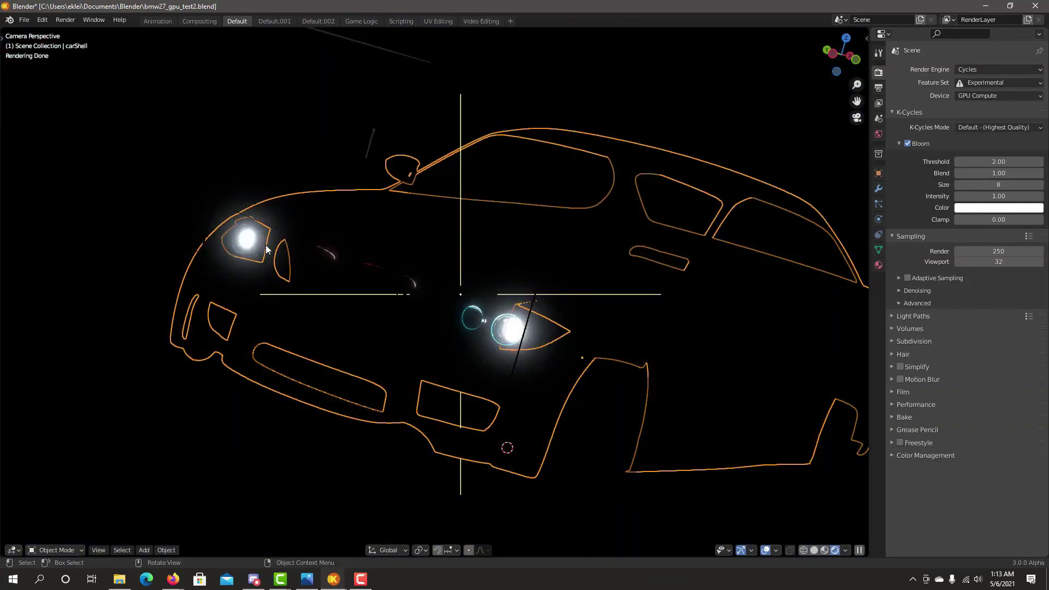
# Hide the viewport overlays in the car scene and set the bloom Size to 9
pyautogui.click(764, 550)
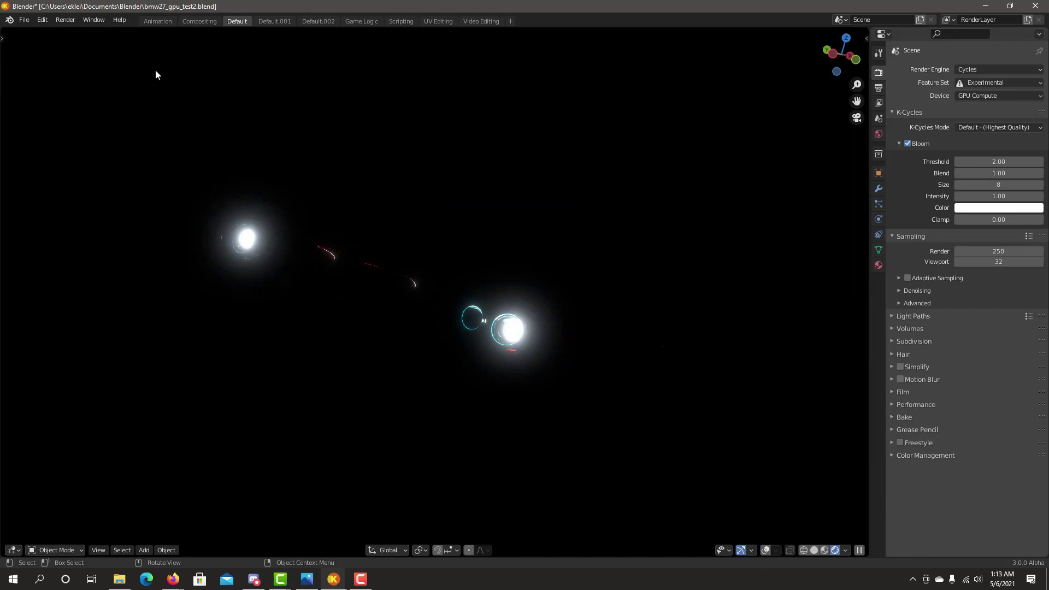
pyautogui.click(979, 185)
pyautogui.write('9')
pyautogui.press('Return')
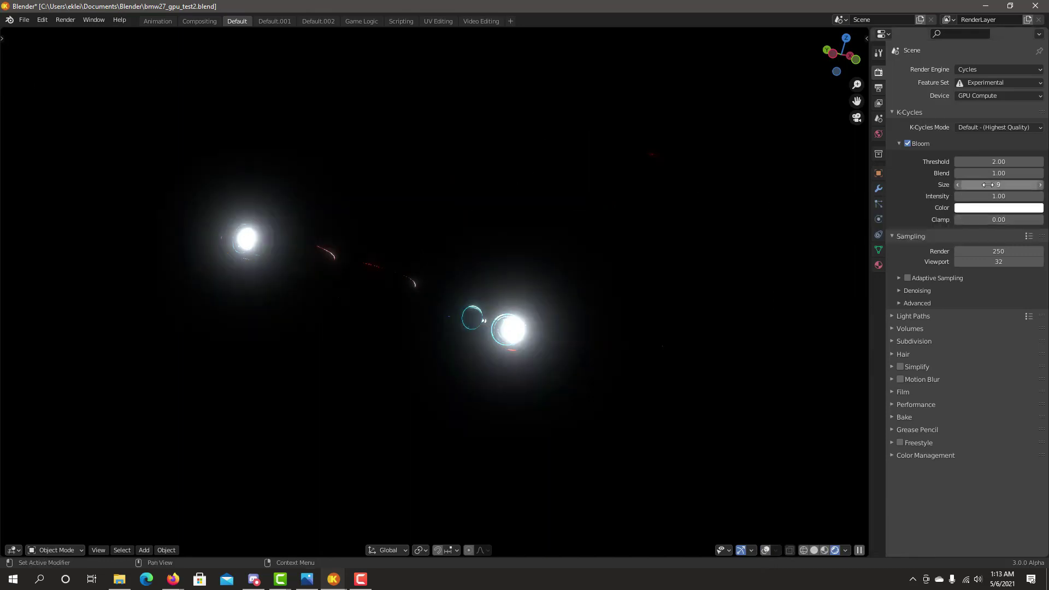
# Set the bloom Blend to 0.50 so the glow mixes with the rendered car
pyautogui.click(987, 173)
pyautogui.write('1.0')
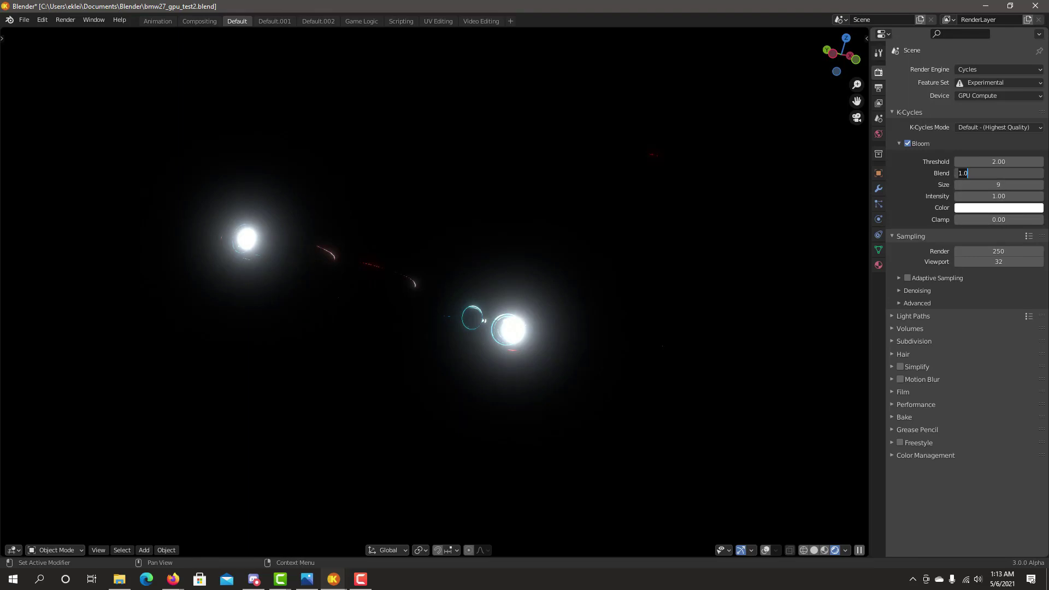
pyautogui.write('.5')
pyautogui.press('Return')
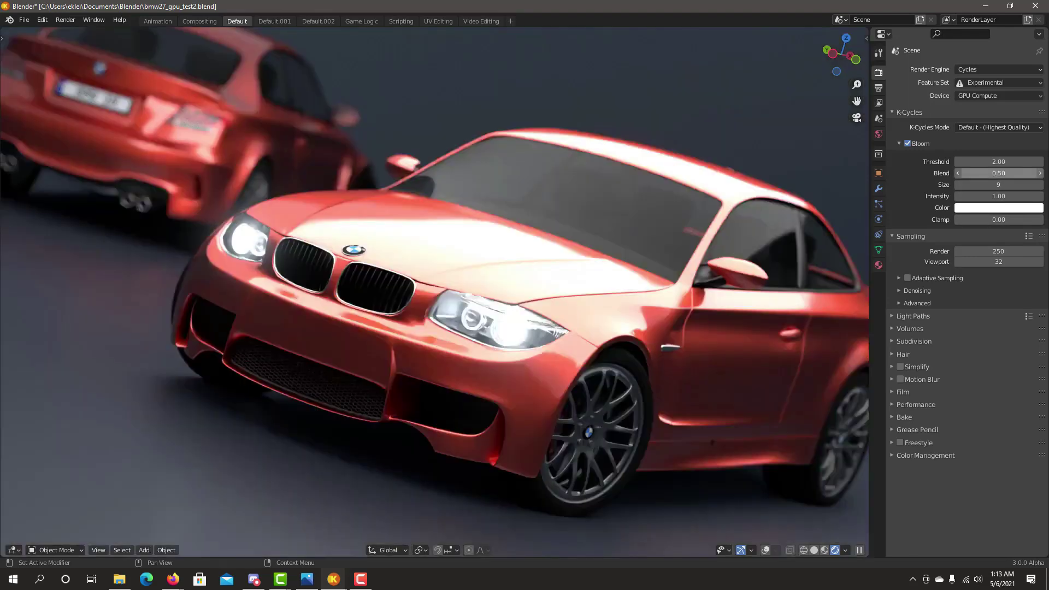
# Tint the bloom color light blue while viewing the red car's headlights close up
pyautogui.scroll(3, 541, 351)
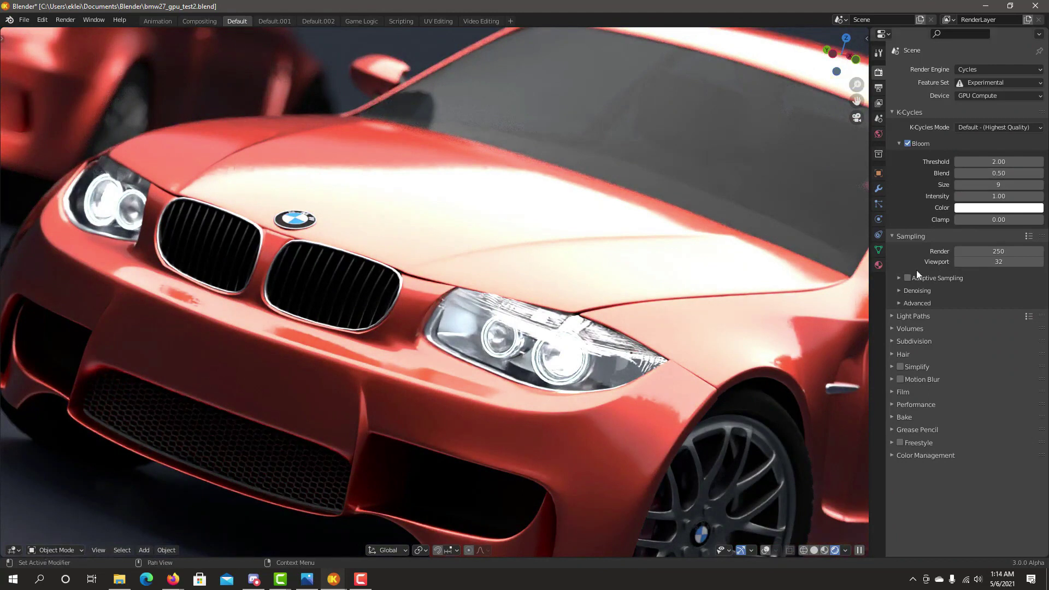
pyautogui.click(998, 212)
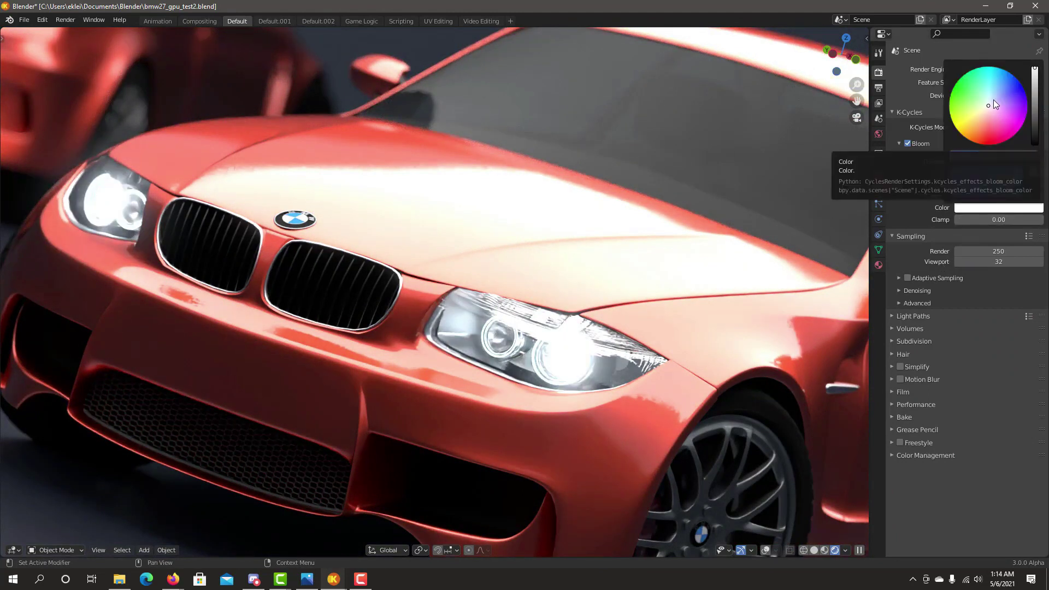
pyautogui.click(993, 100)
pyautogui.moveTo(995, 94); pyautogui.dragTo(994, 89)
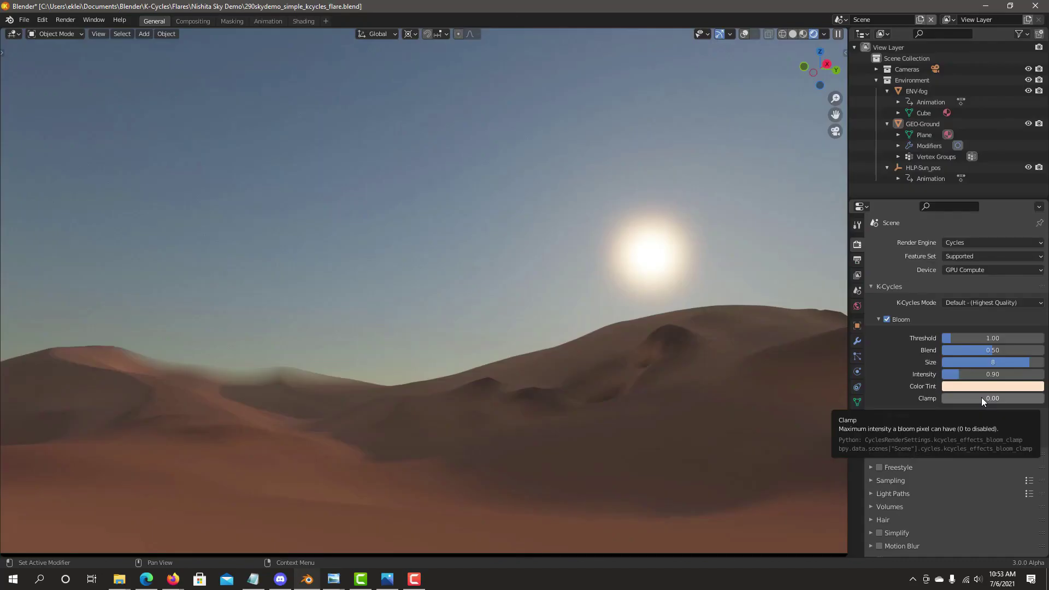
# Try a bloom Clamp of 1.00 on the desert scene's sun and disable the clamp again
pyautogui.click(981, 397)
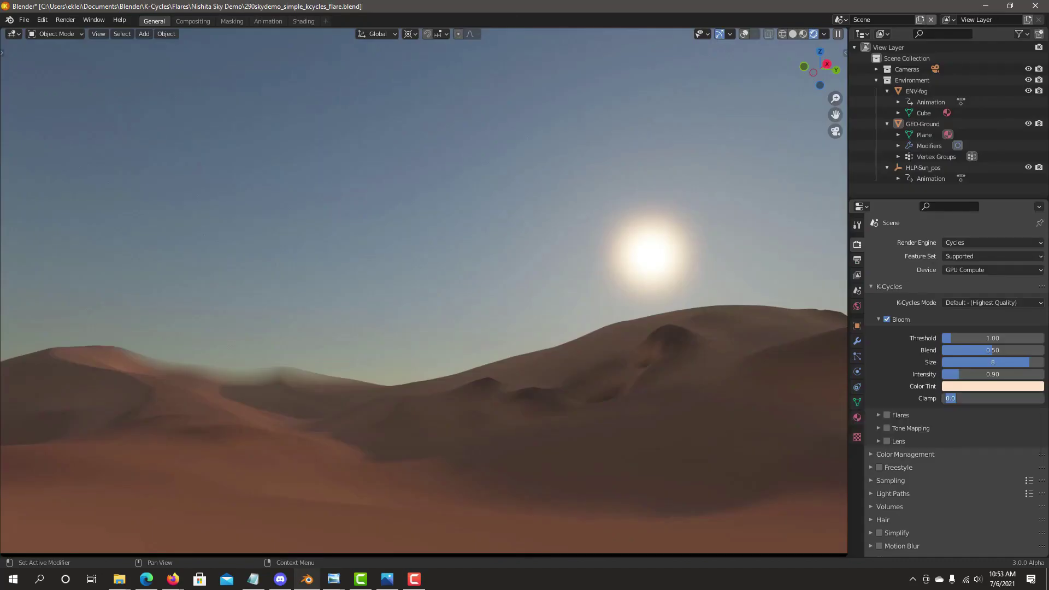
pyautogui.press('Return')
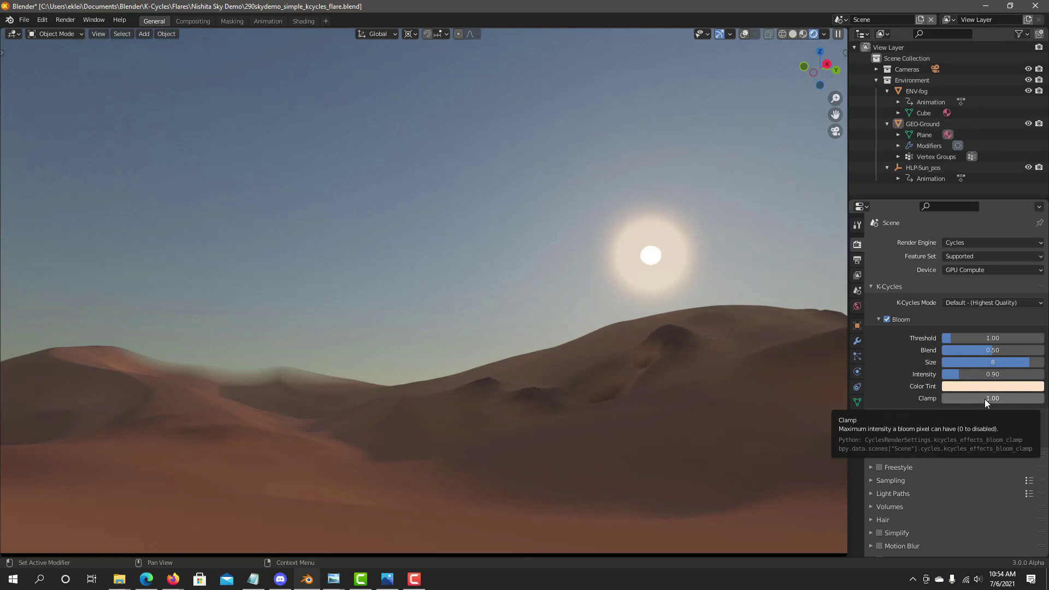
pyautogui.click(964, 396)
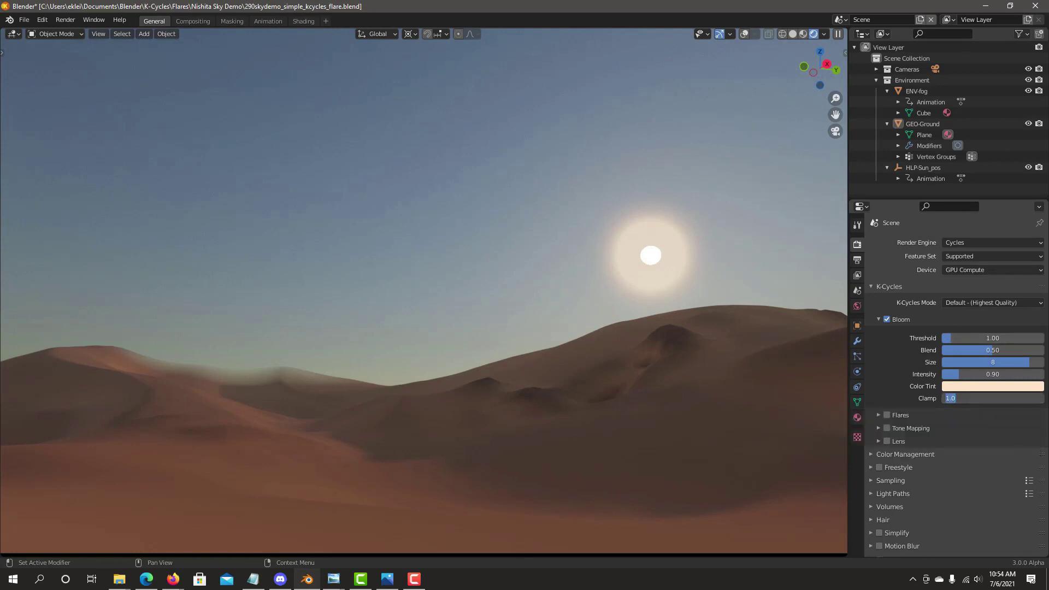
pyautogui.press('Return')
# Enable Flares for the desert scene and set the flares Blend to 0.50
pyautogui.click(878, 319)
pyautogui.click(887, 332)
pyautogui.click(900, 332)
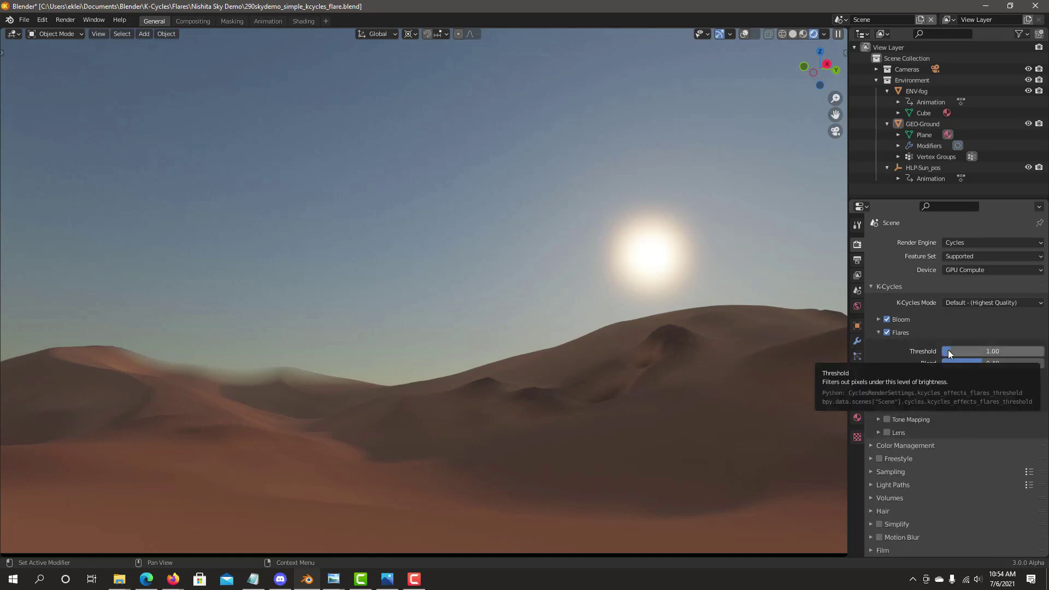
pyautogui.moveTo(979, 364); pyautogui.dragTo(952, 364)
pyautogui.doubleClick(952, 364)
pyautogui.write('.5')
pyautogui.press('Return')
# Turn off Bloom and give the sun a glare flare with Power 0.51, adjusting its number of rays
pyautogui.click(891, 380)
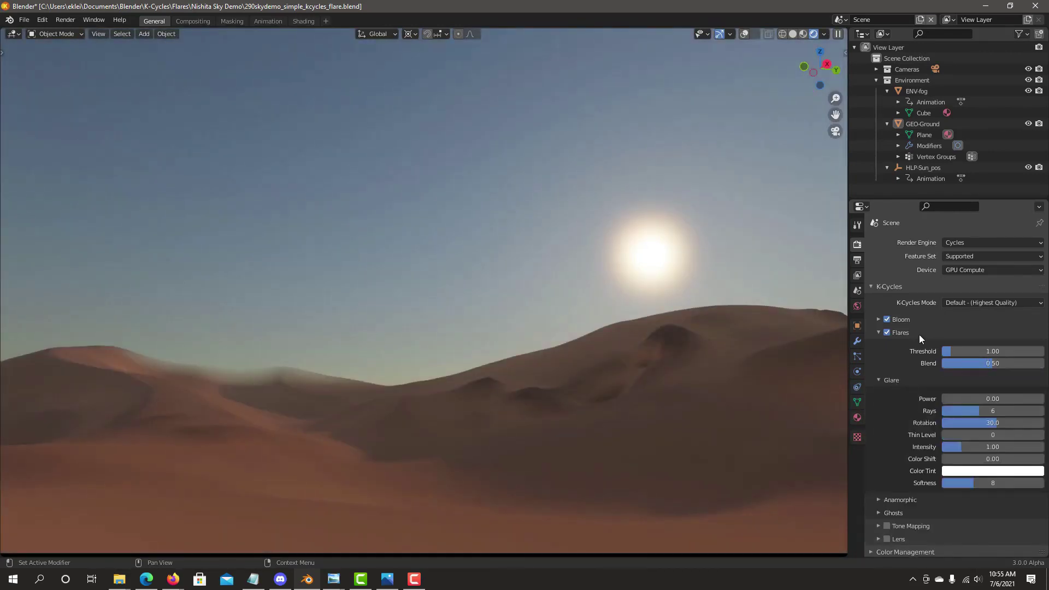
pyautogui.scroll(-2, 923, 339)
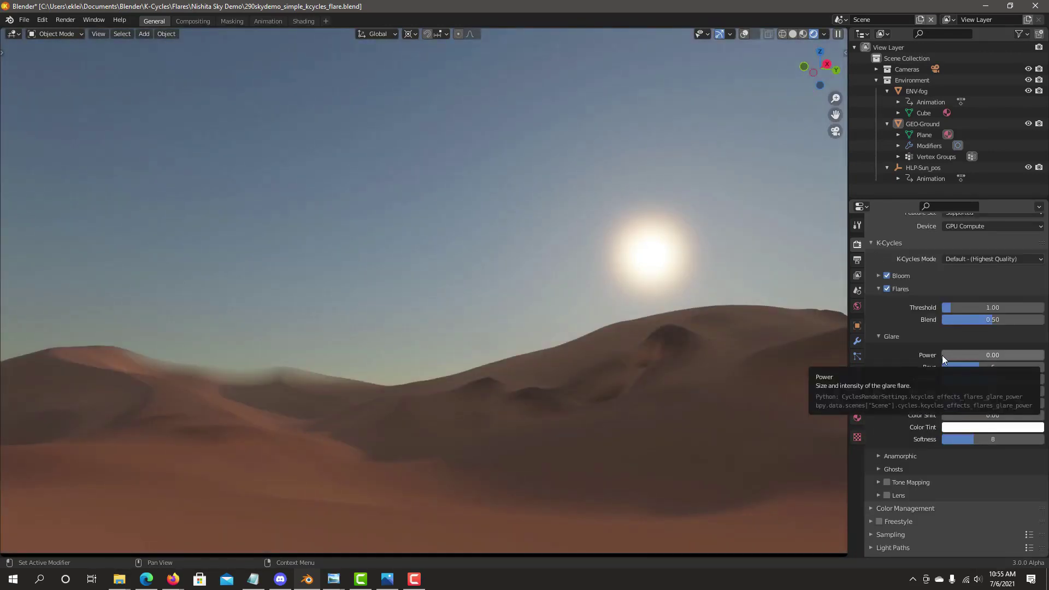
pyautogui.click(887, 275)
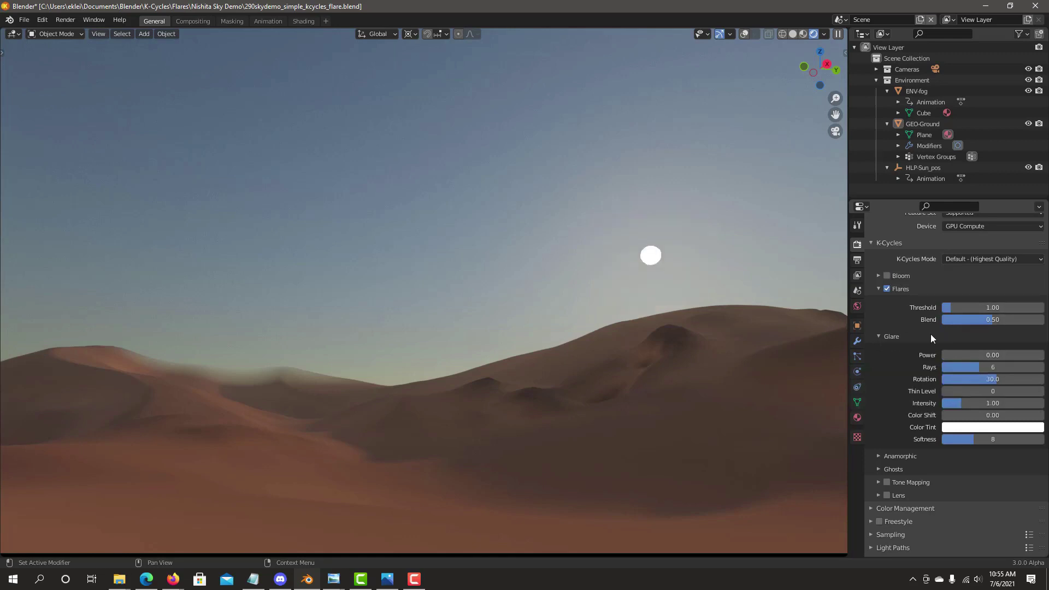
pyautogui.moveTo(950, 355); pyautogui.dragTo(992, 355)
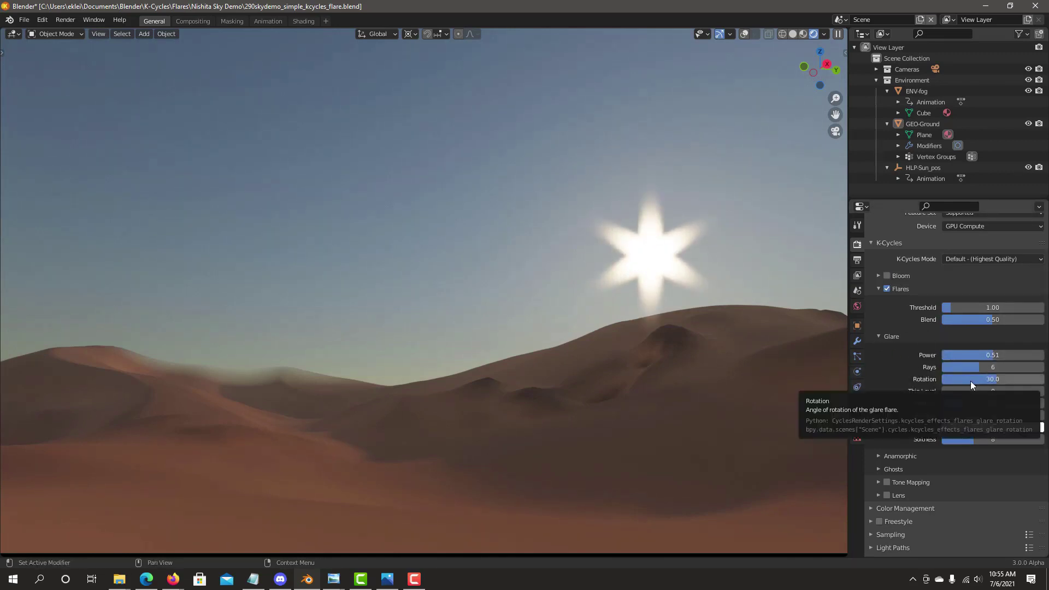
pyautogui.moveTo(974, 367)
pyautogui.mouseDown()
pyautogui.moveTo(1016, 367)
pyautogui.moveTo(975, 368)
pyautogui.mouseUp()
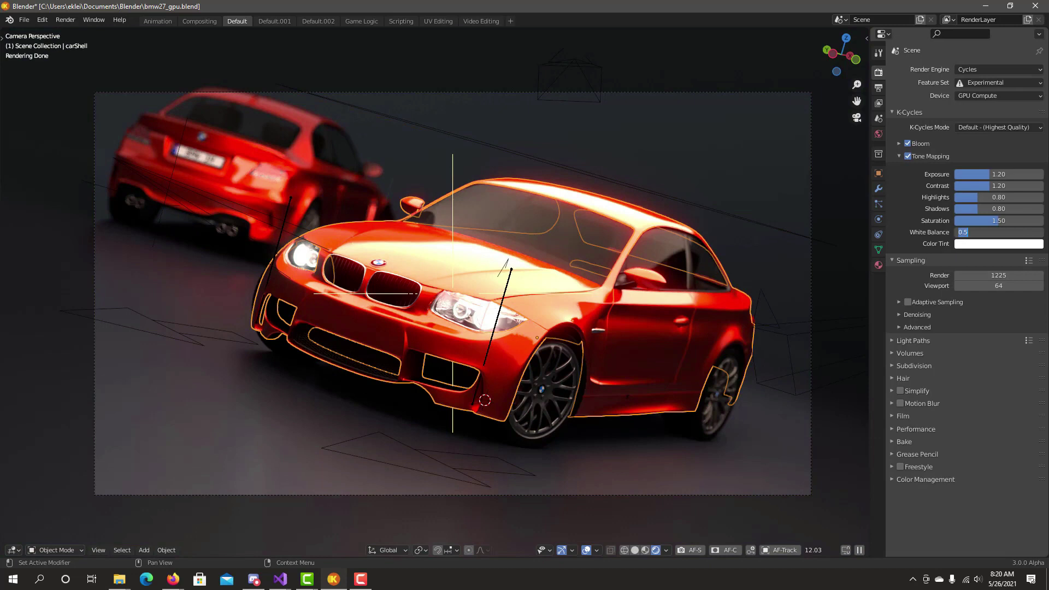
# Set the car scene's tone mapping White Balance to -0.25 and its Color Tint to light blue
pyautogui.press('Return')
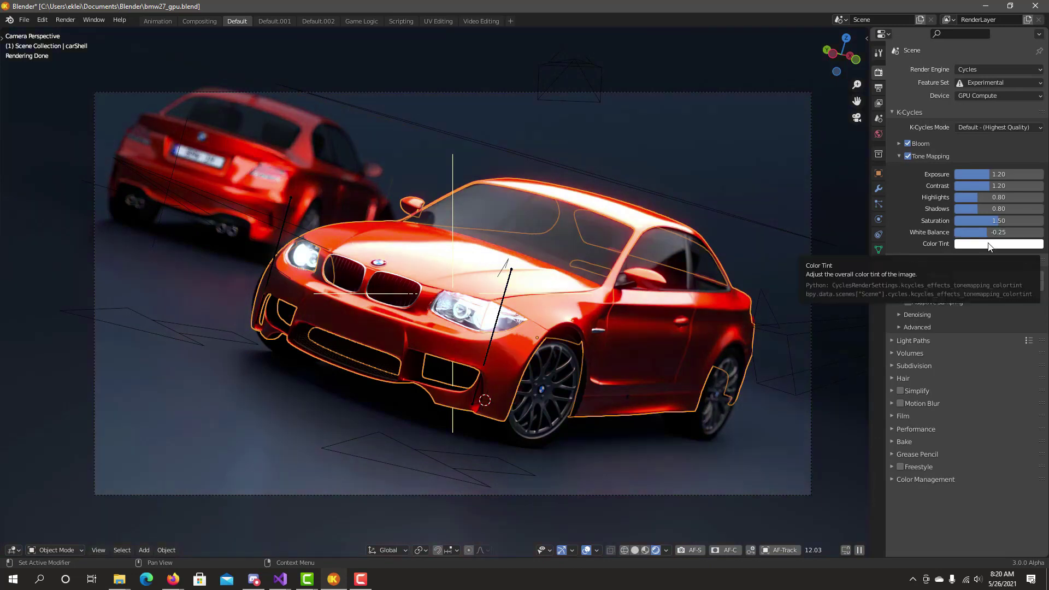
pyautogui.click(990, 244)
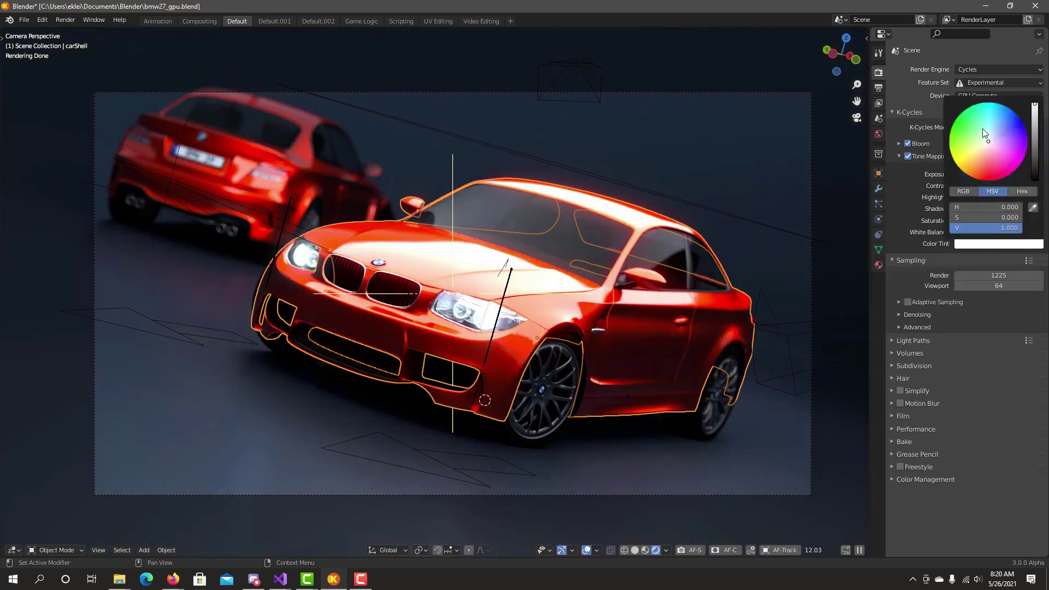
pyautogui.moveTo(981, 133)
pyautogui.mouseDown()
pyautogui.moveTo(1003, 141)
pyautogui.moveTo(988, 153)
pyautogui.moveTo(974, 134)
pyautogui.moveTo(993, 136)
pyautogui.mouseUp()
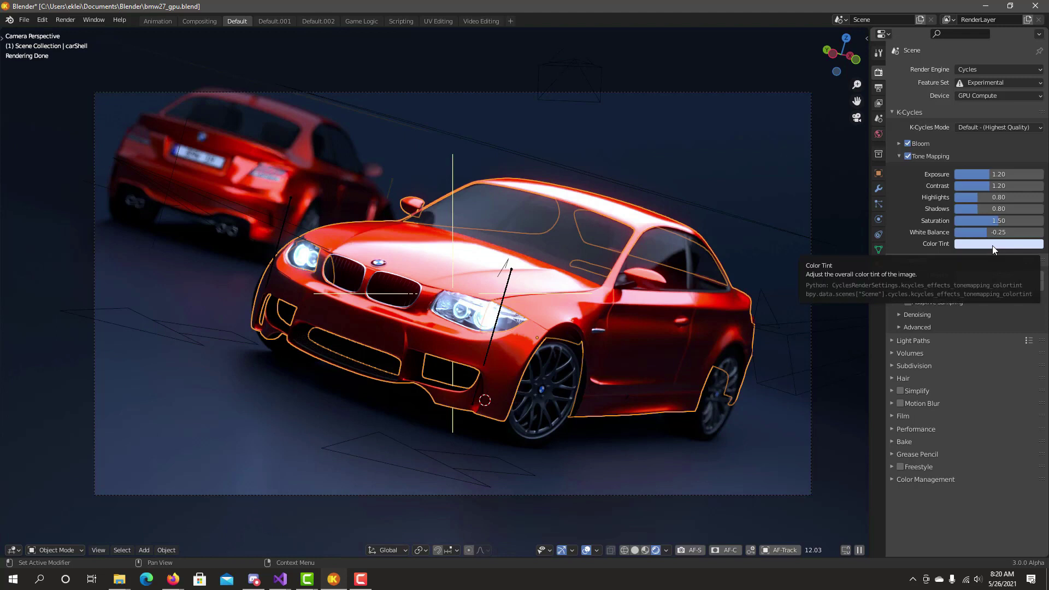
# Set the tone mapping Exposure to 1.30 and the bloom Size to 9
pyautogui.doubleClick(992, 174)
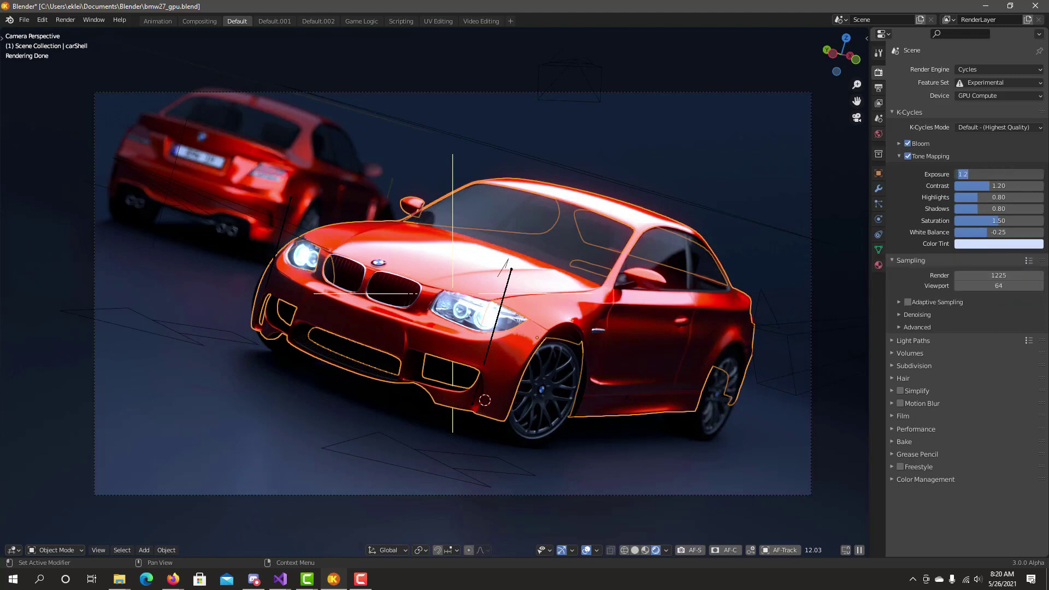
pyautogui.write('1.3')
pyautogui.press('Return')
pyautogui.click(899, 143)
pyautogui.doubleClick(978, 185)
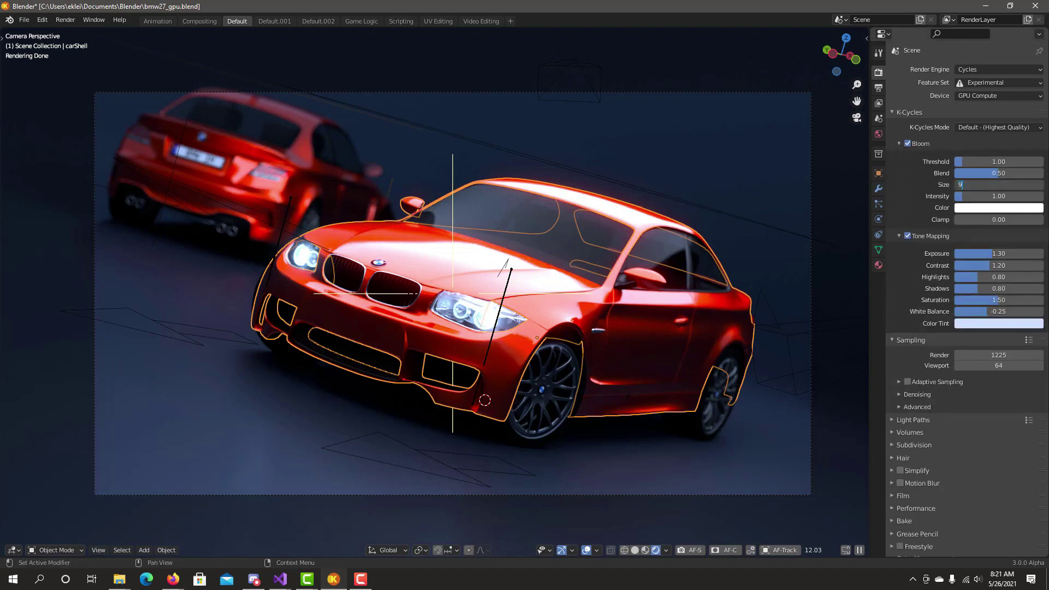
pyautogui.write('9')
pyautogui.press('Return')
# Raise the tone mapping Exposure to 1.50, and turn off both Tone Mapping and Bloom for comparison
pyautogui.doubleClick(983, 254)
pyautogui.write('1')
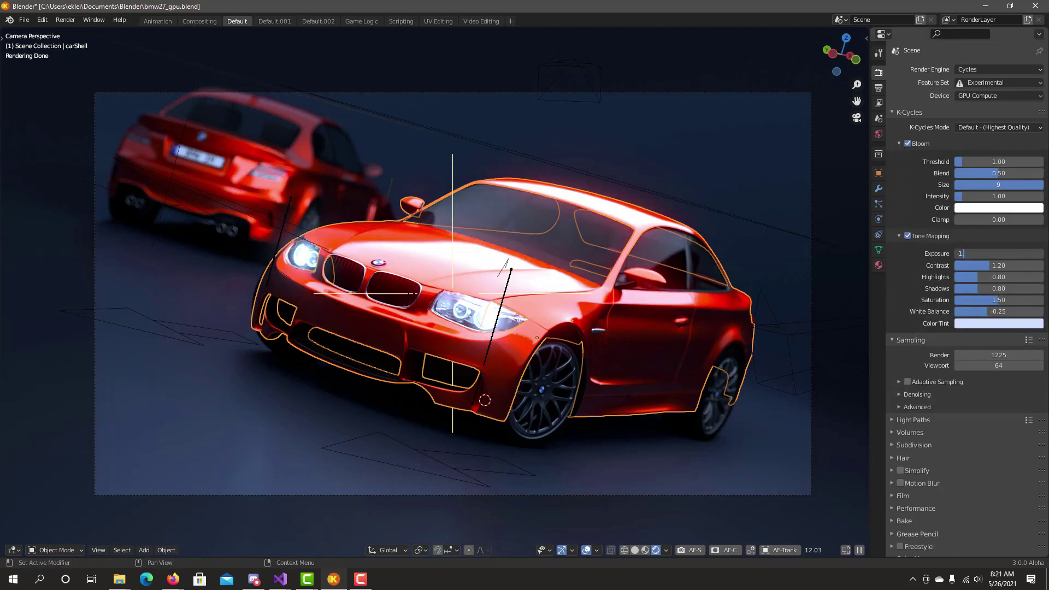
pyautogui.write('.5')
pyautogui.press('Return')
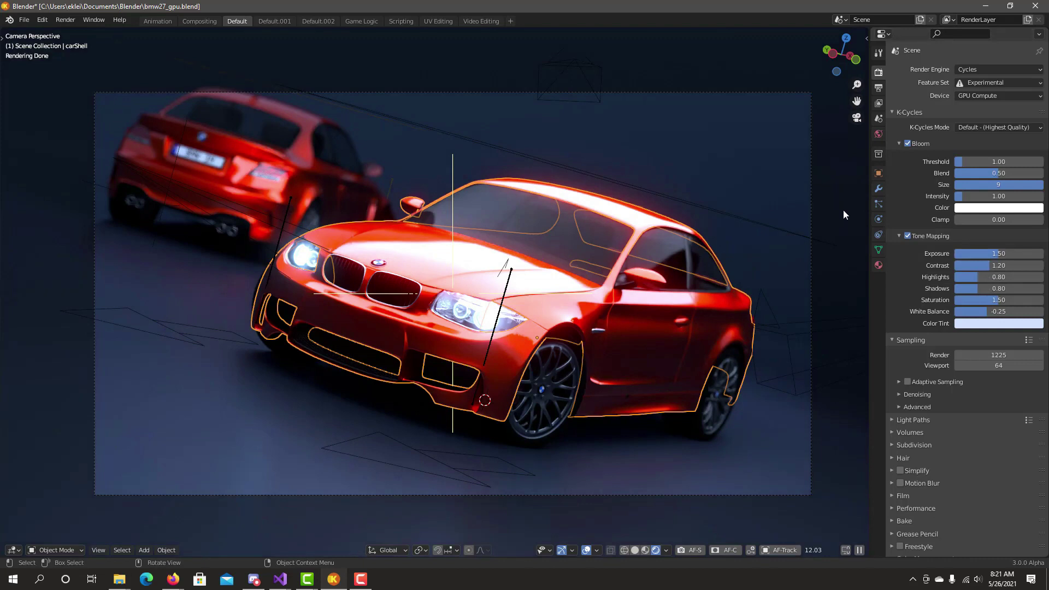
pyautogui.click(908, 236)
pyautogui.click(907, 143)
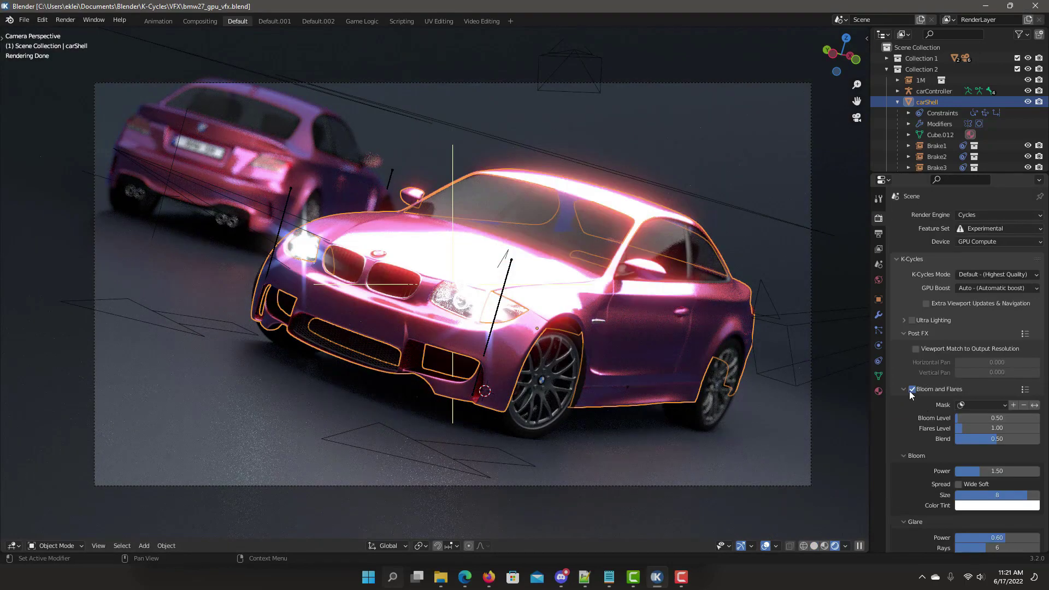
# Set the Bloom and Flares Blend to 1 in the purple car scene
pyautogui.click(985, 416)
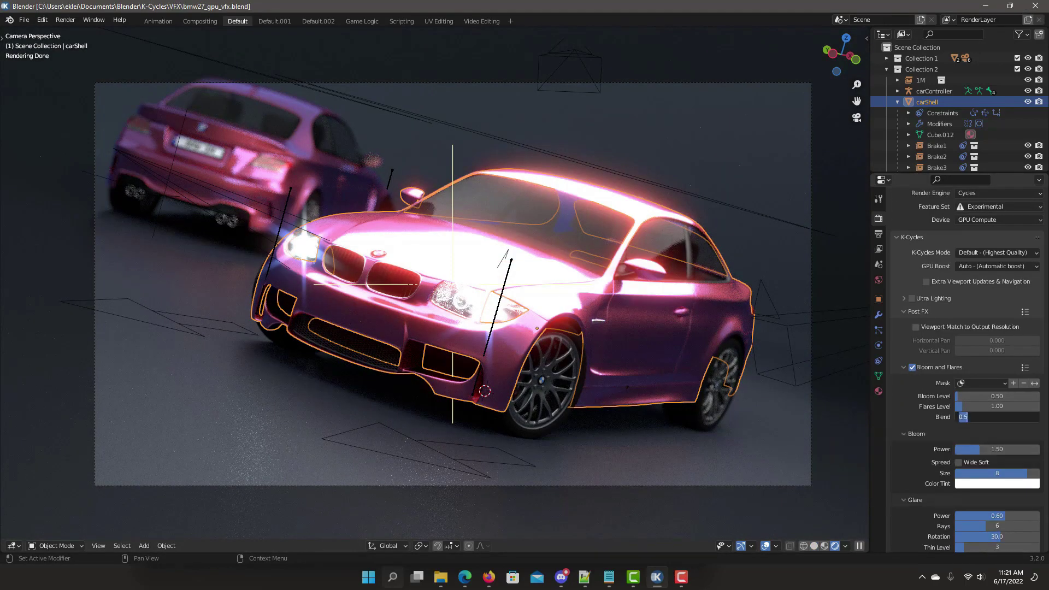
pyautogui.write('1')
pyautogui.press('Return')
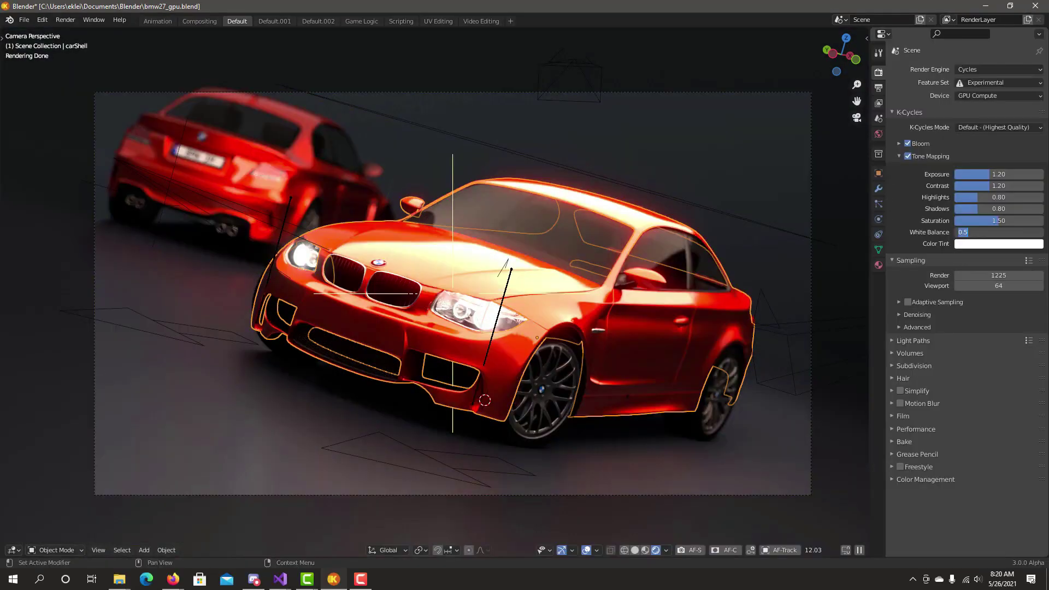